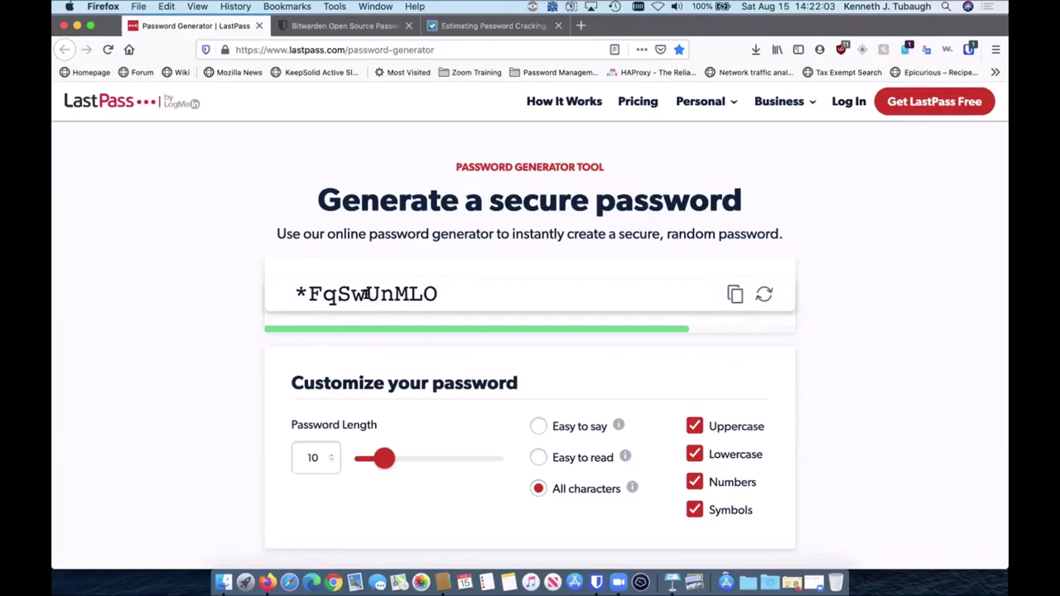
# Step: Copy the generated LastPass password and paste it into a new TextEdit document
pyautogui.tripleClick(365, 294)
pyautogui.press('super+c')
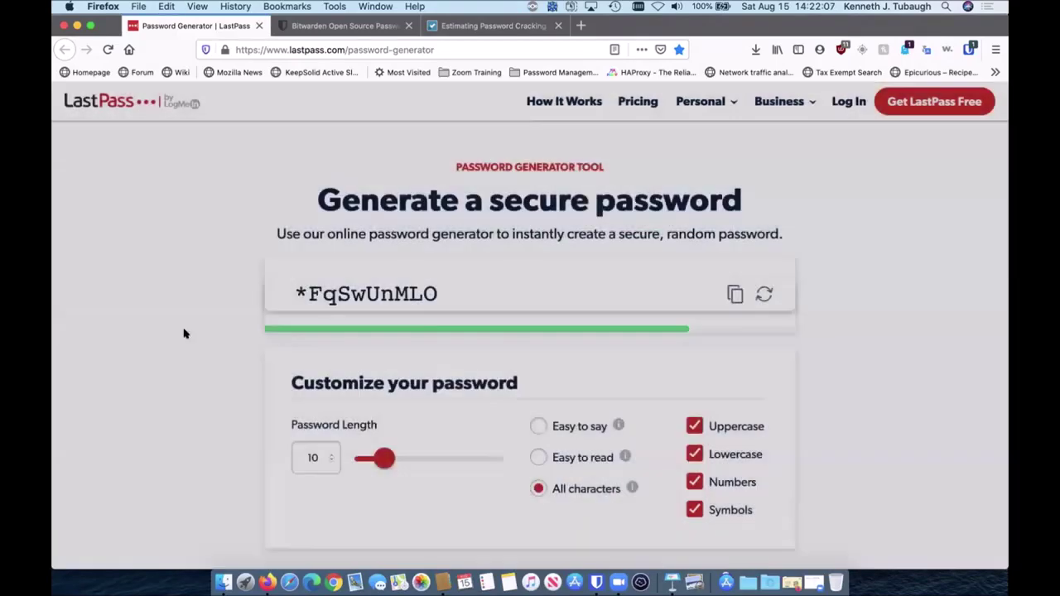
pyautogui.press('super+space')
pyautogui.press('Escape')
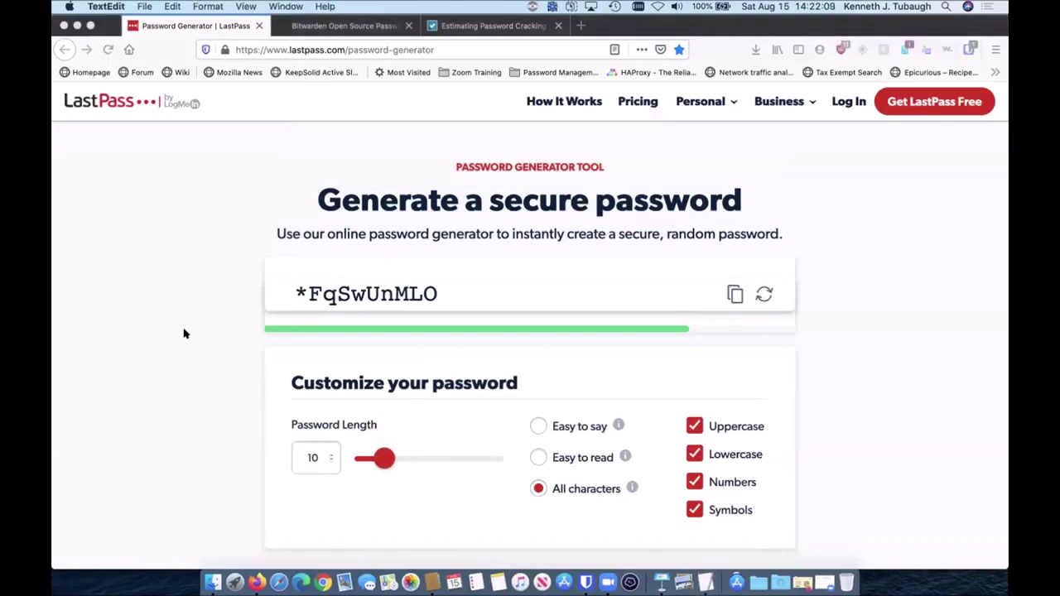
pyautogui.click(308, 362)
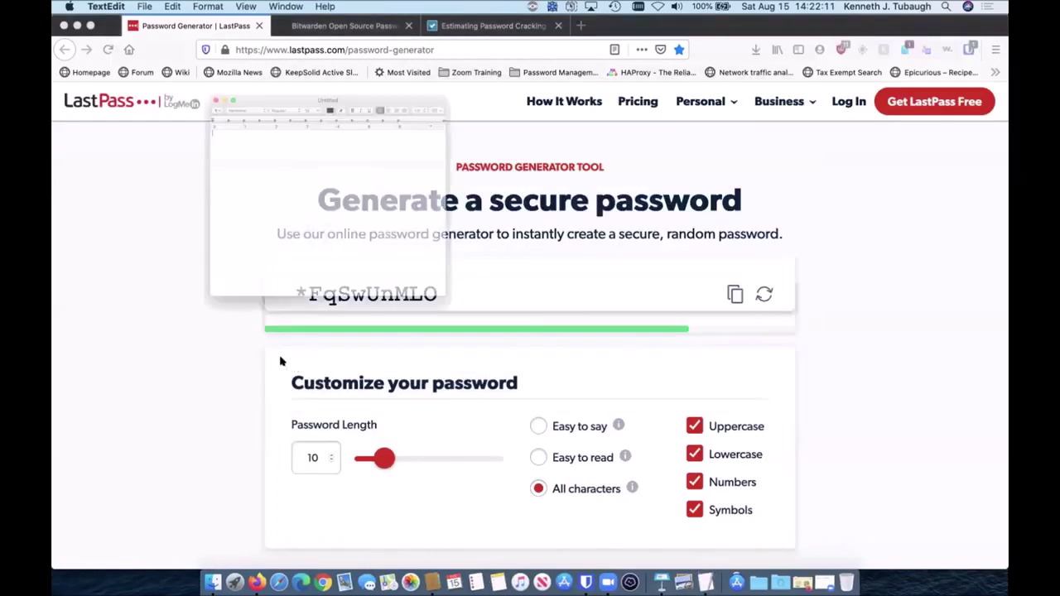
pyautogui.press('super+v')
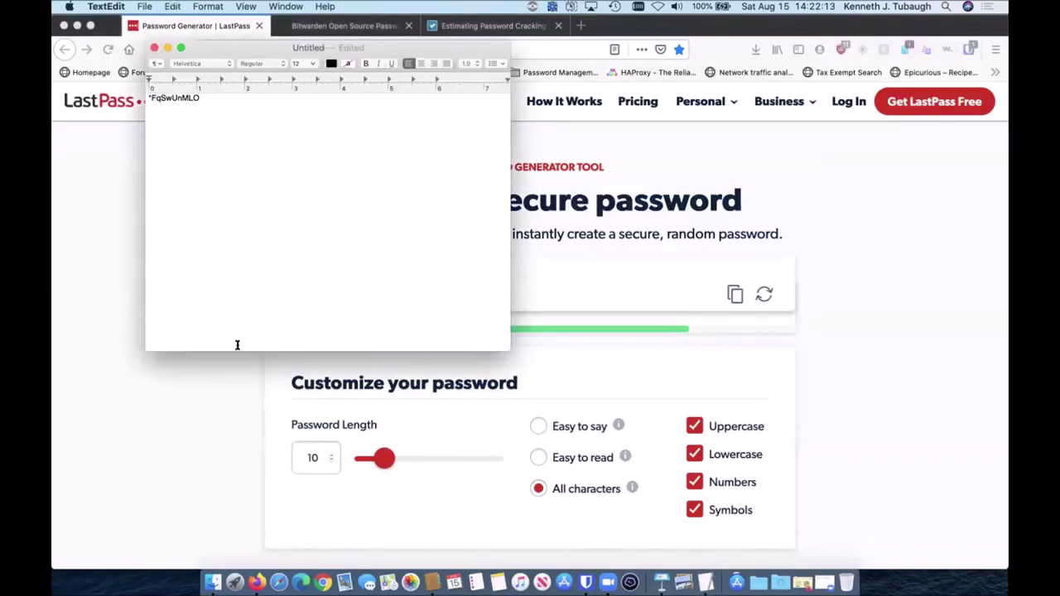
# Step: Generate a second password and paste it into the TextEdit note under the first
pyautogui.click(199, 391)
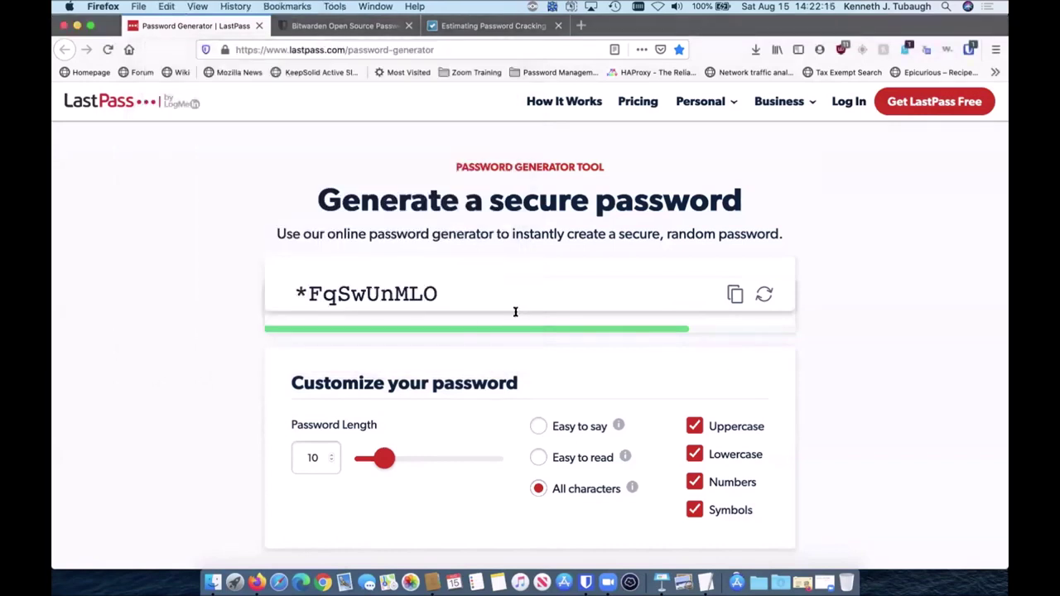
pyautogui.click(764, 294)
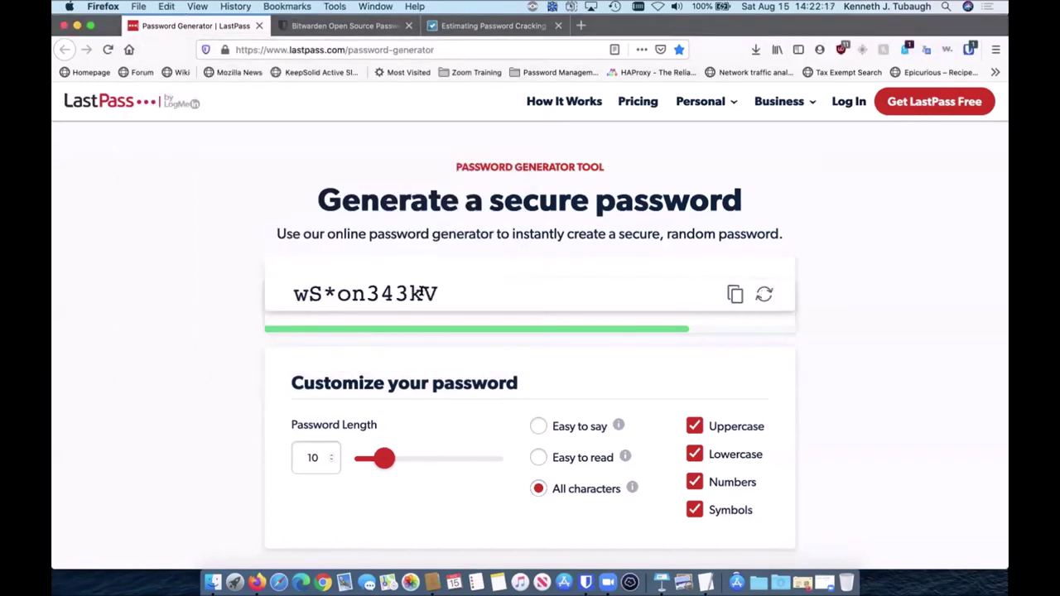
pyautogui.tripleClick(423, 293)
pyautogui.press('super+c')
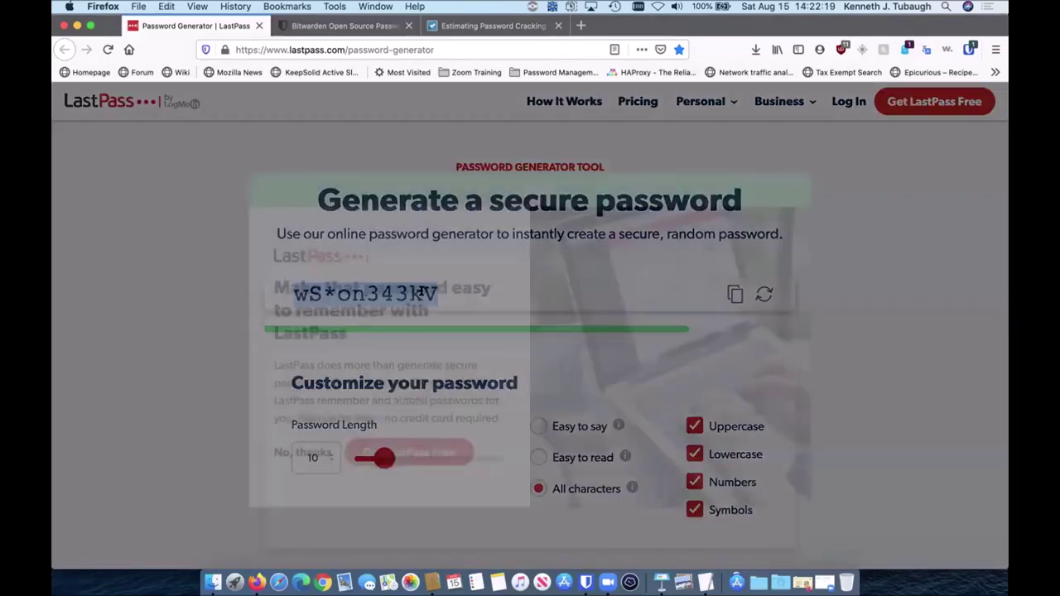
pyautogui.click(167, 338)
pyautogui.press('super+Tab')
pyautogui.press('super+v')
# Step: Generate and copy a third password, paste it into the note, and add a new line
pyautogui.click(128, 423)
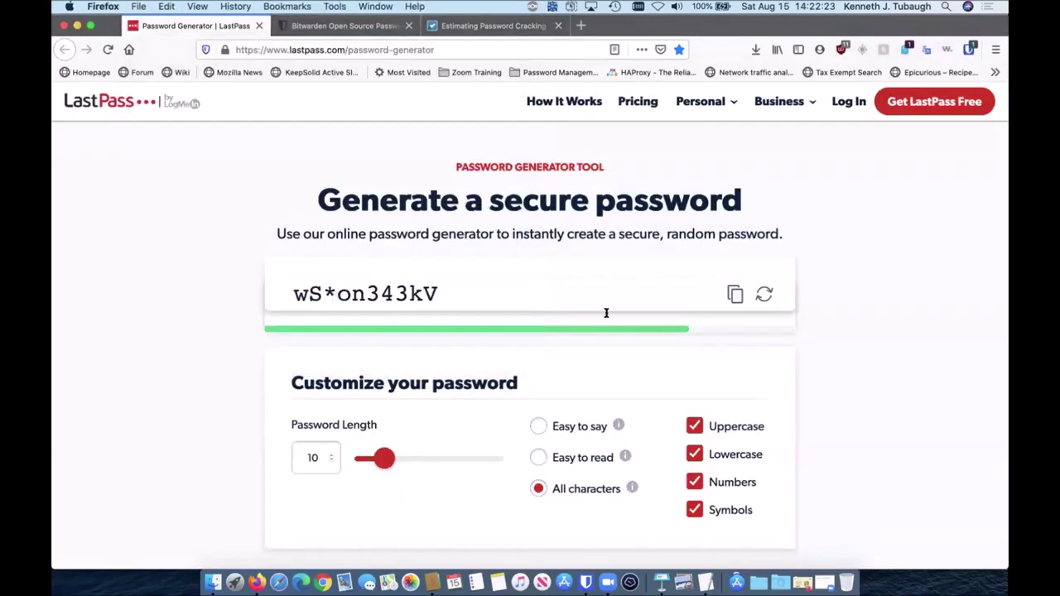
pyautogui.click(735, 293)
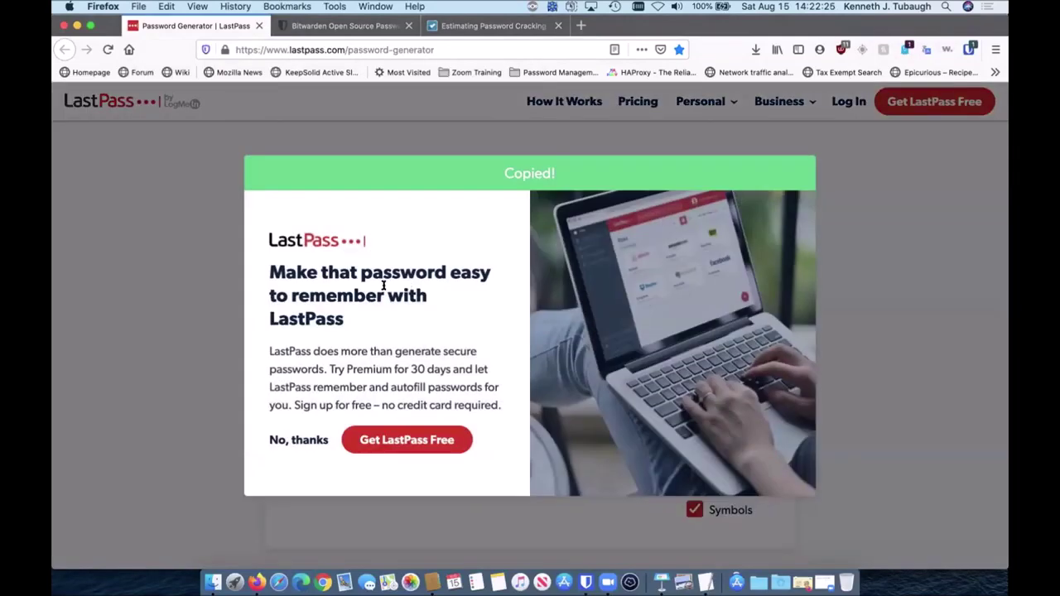
pyautogui.click(187, 351)
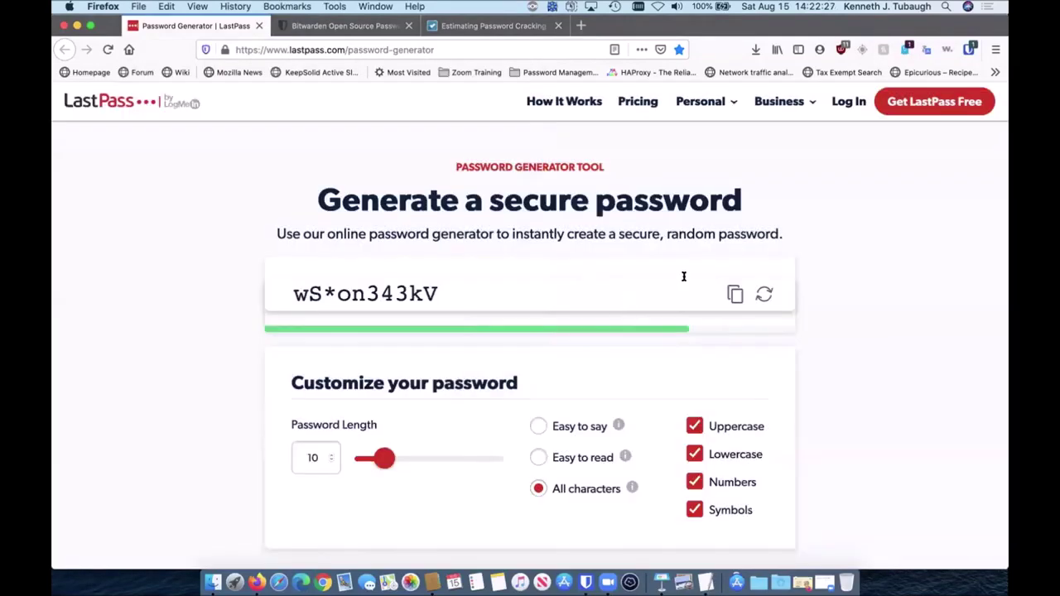
pyautogui.click(764, 294)
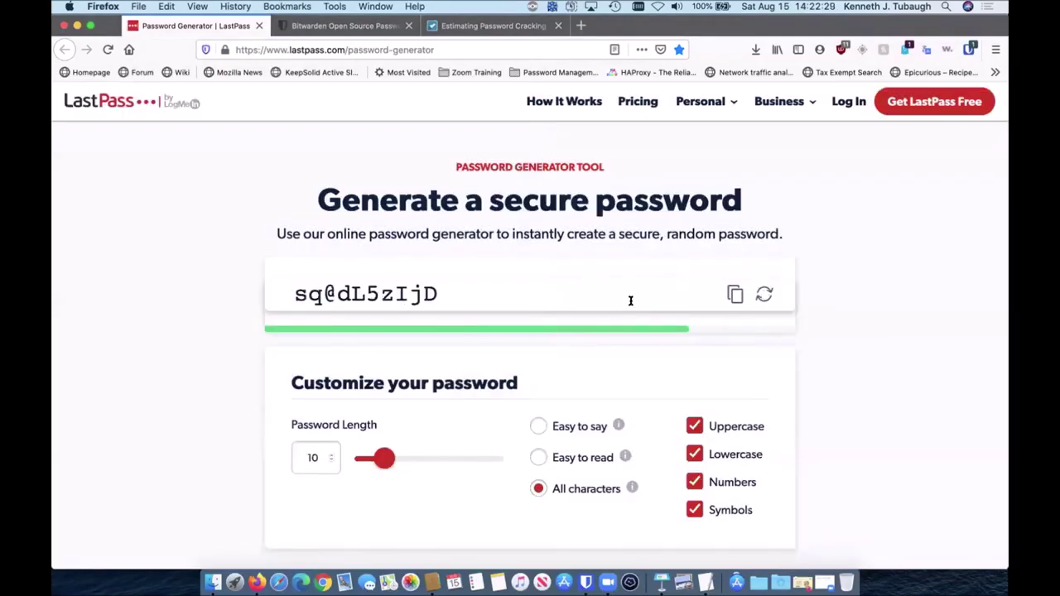
pyautogui.click(735, 294)
pyautogui.click(184, 319)
pyautogui.press('super+Tab')
pyautogui.press('super+v')
pyautogui.press('Return')
pyautogui.press('Return')
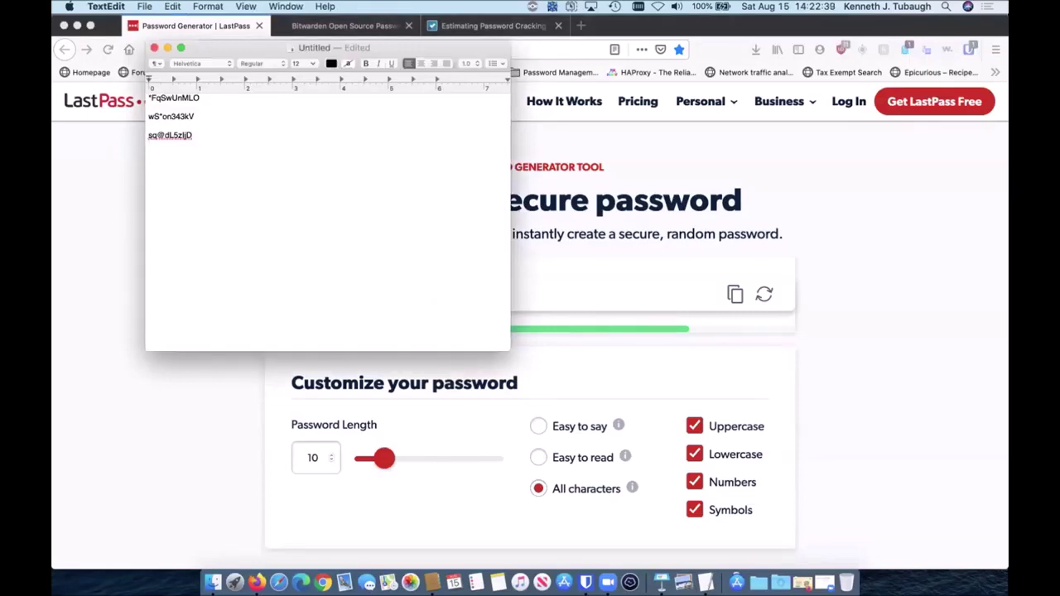
pyautogui.click(142, 372)
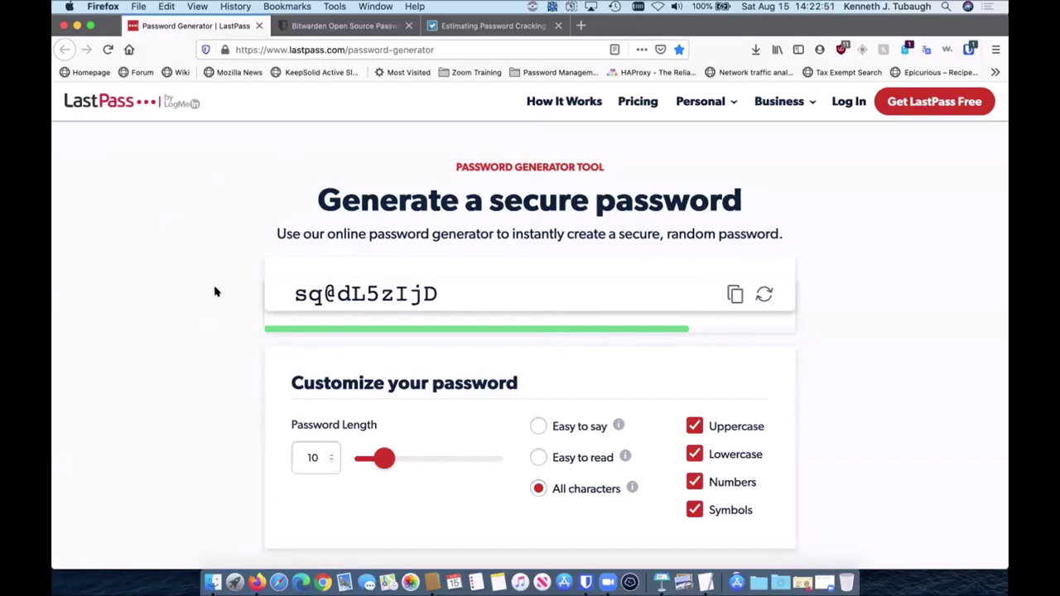
# Step: Switch to the Bitwarden Open Source Password tab showing bitwarden.com
pyautogui.click(297, 26)
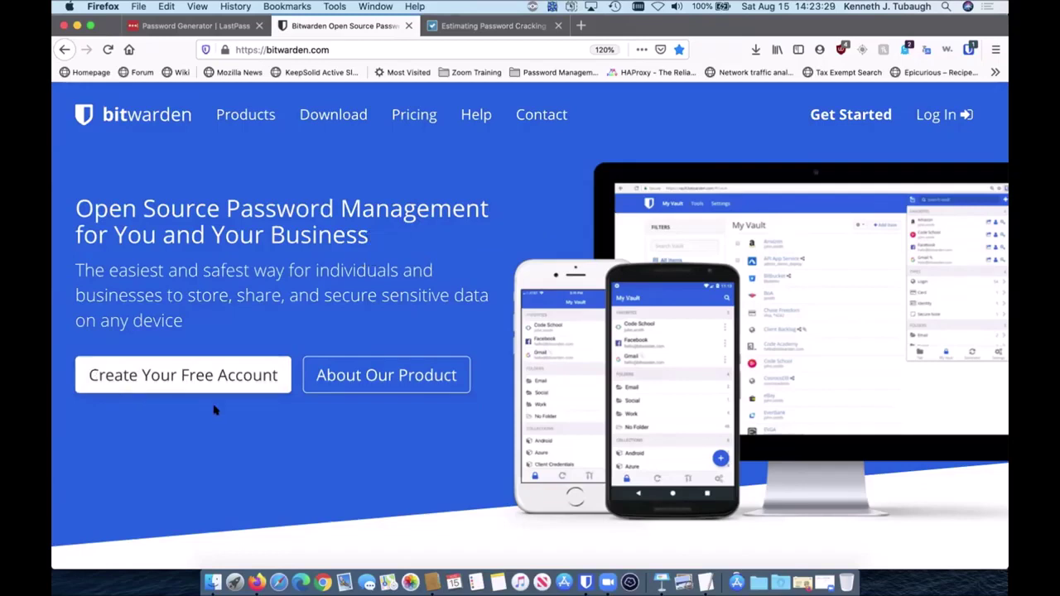
pyautogui.click(209, 377)
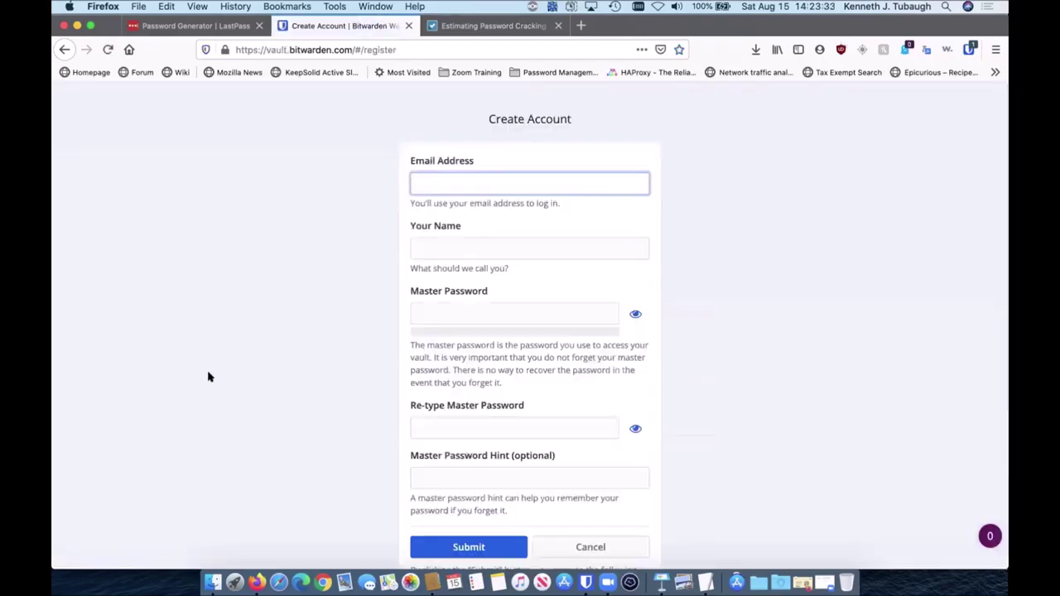
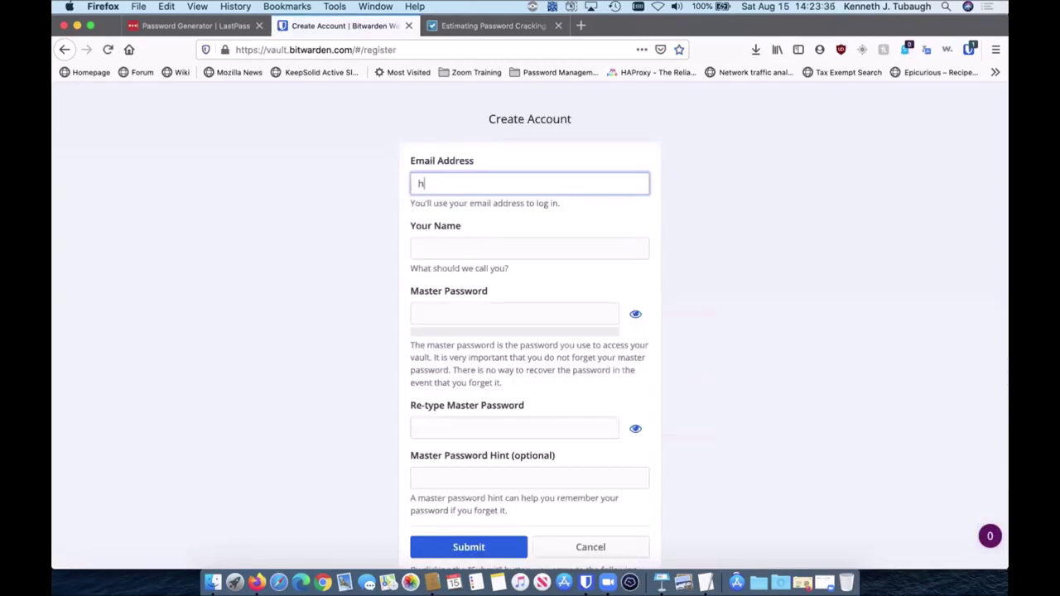
pyautogui.press('Tab')
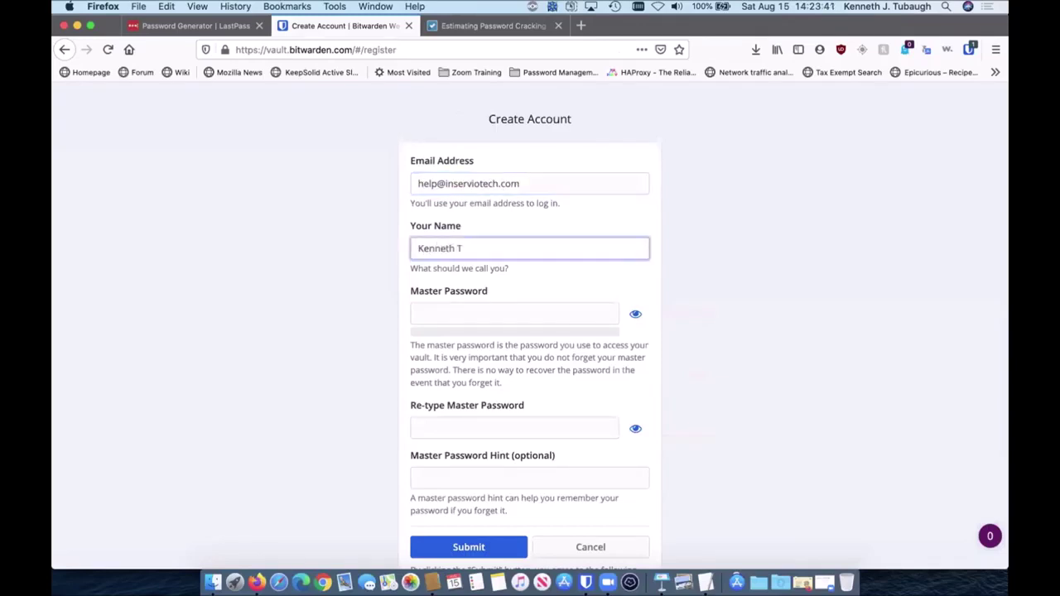
pyautogui.press('Tab')
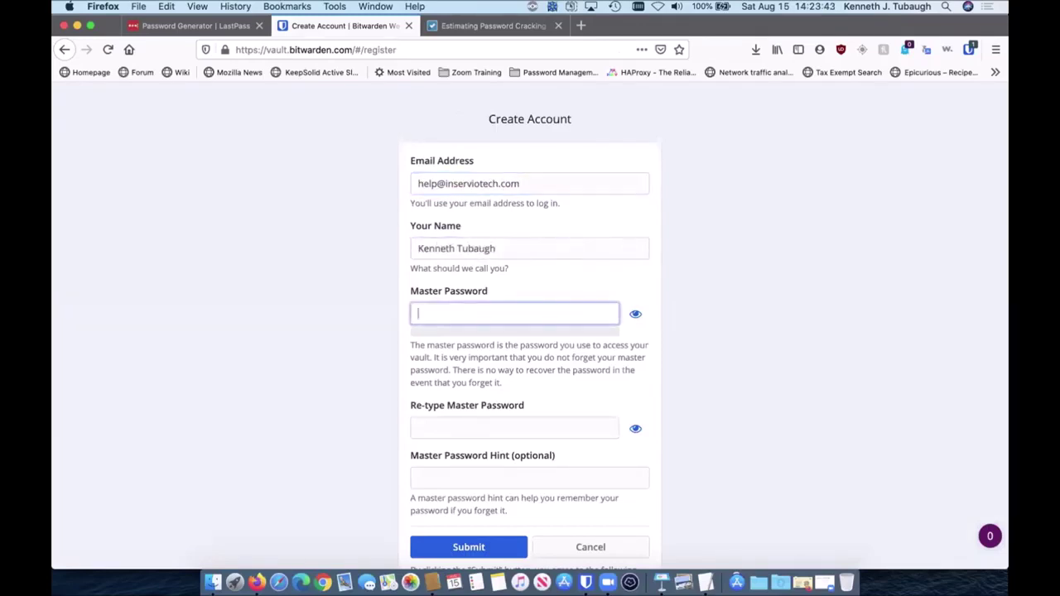
pyautogui.write('p')
pyautogui.press('BackSpace')
pyautogui.write('pa')
pyautogui.press('BackSpace')
pyautogui.press('BackSpace')
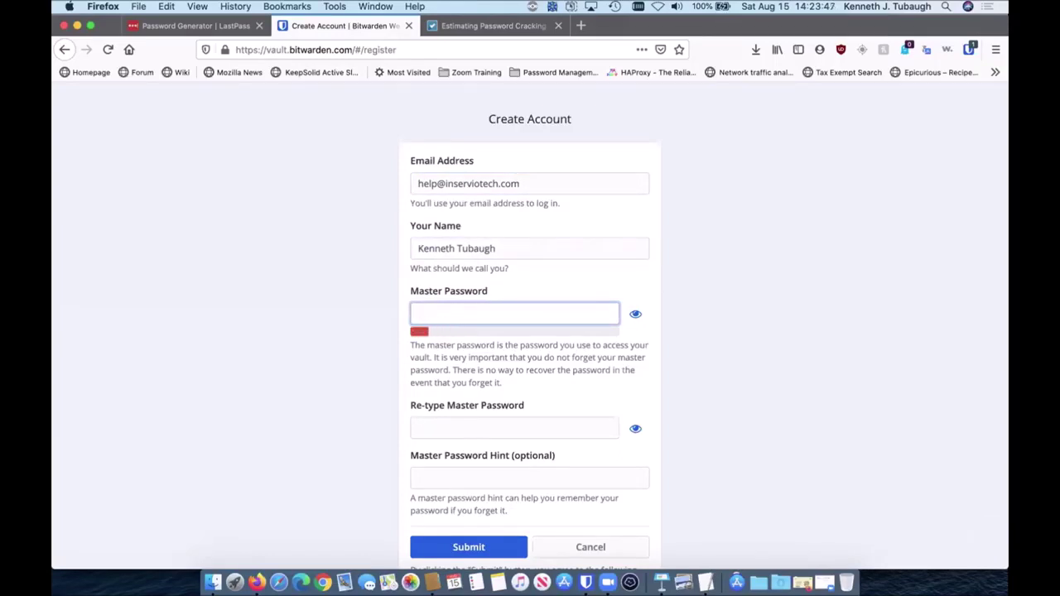
pyautogui.write('•••••••••')
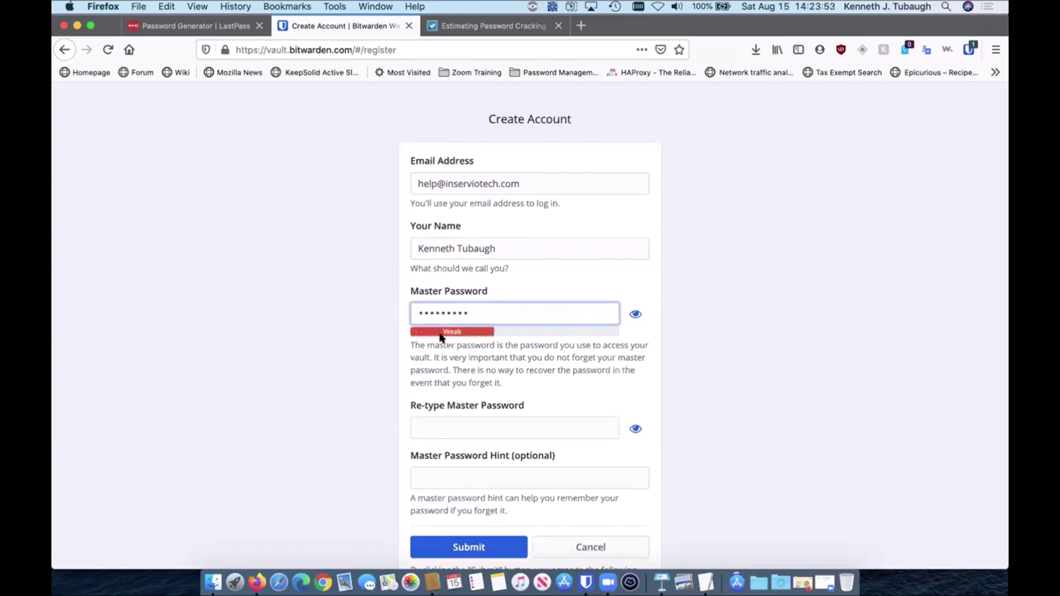
pyautogui.click(635, 314)
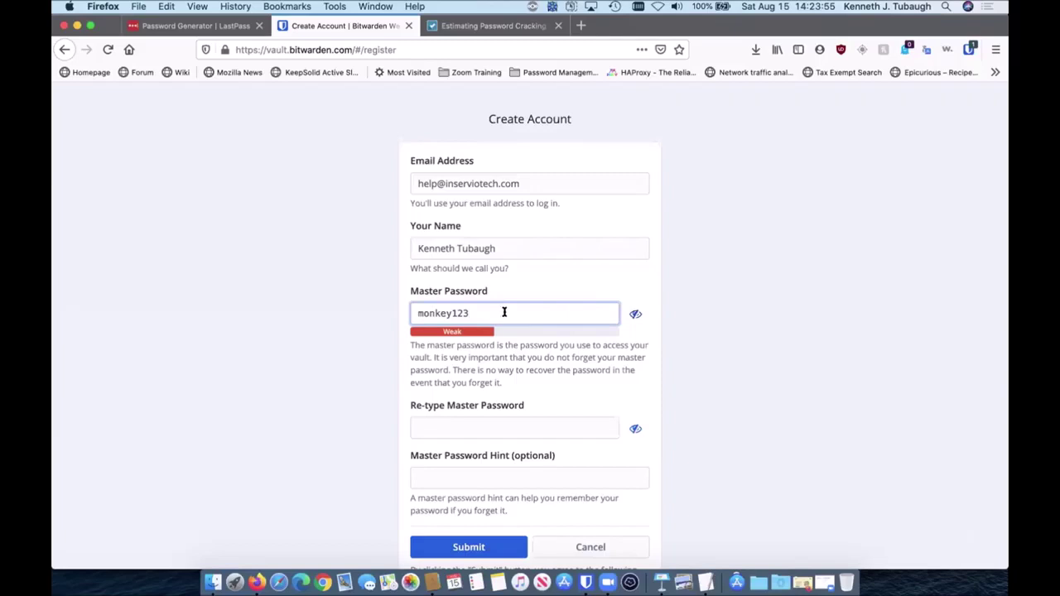
pyautogui.write('@_h')
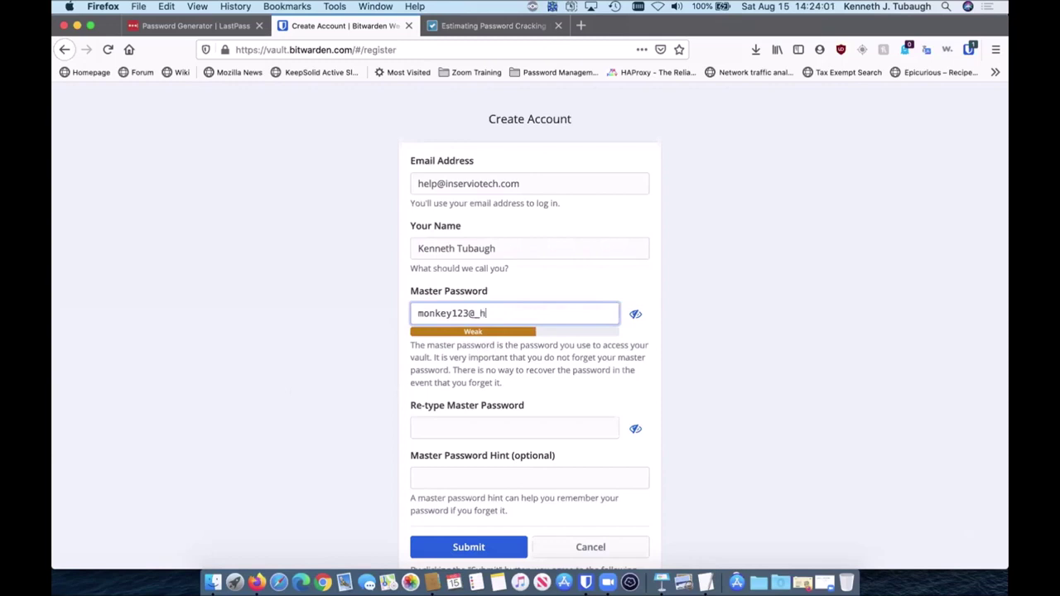
pyautogui.write('t')
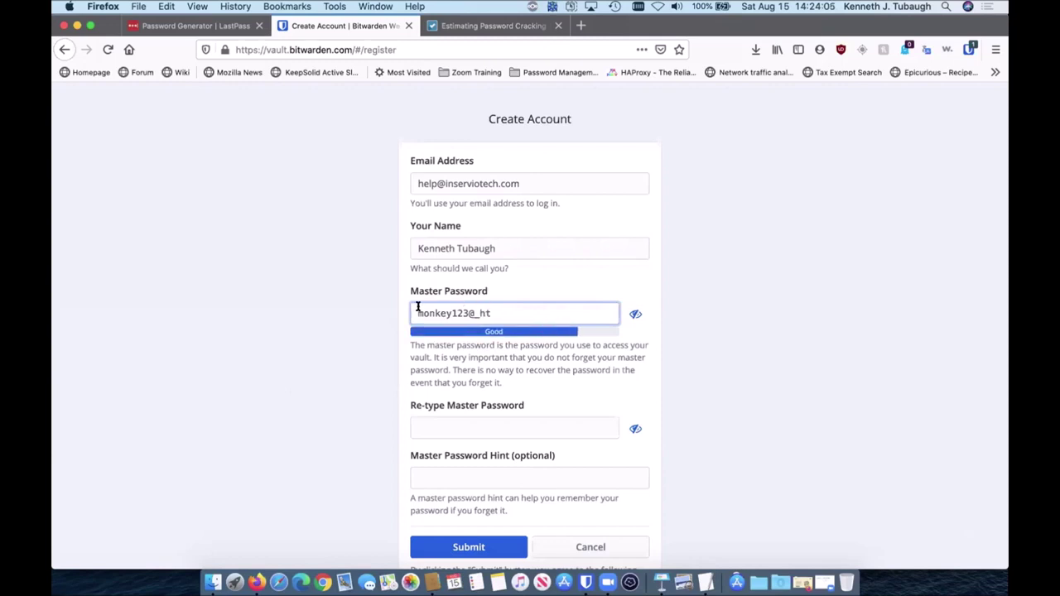
pyautogui.moveTo(417, 312); pyautogui.dragTo(462, 308)
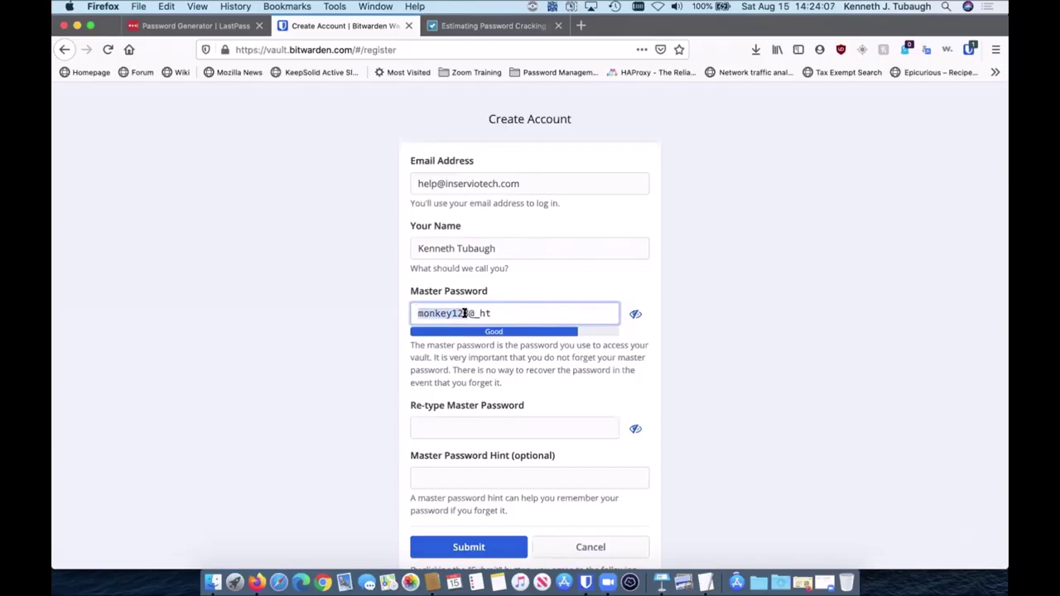
pyautogui.click(468, 313)
pyautogui.moveTo(497, 313); pyautogui.dragTo(473, 313)
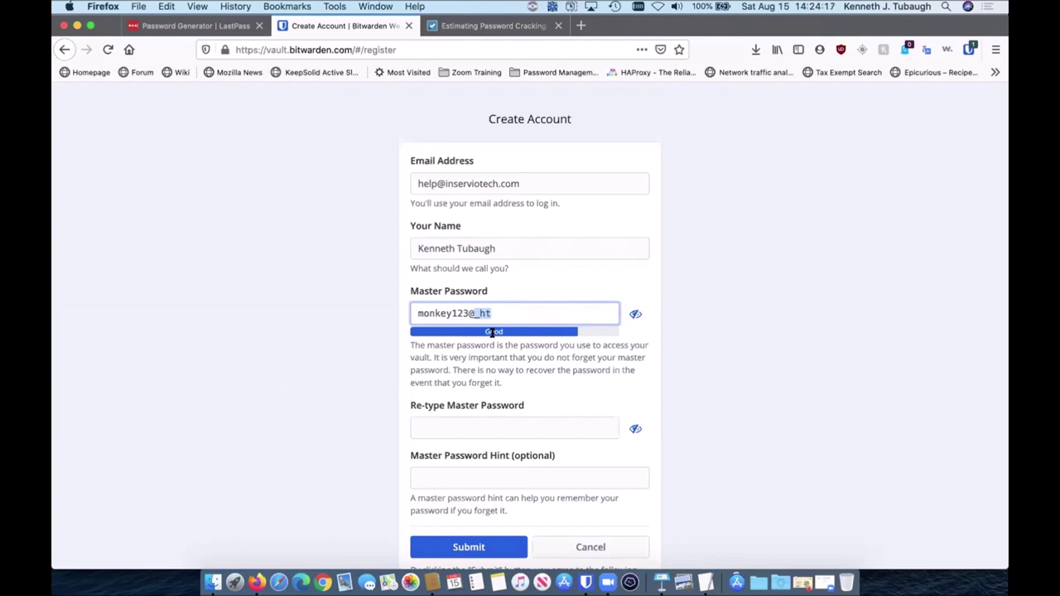
pyautogui.click(430, 427)
pyautogui.scroll(-1, 429, 427)
pyautogui.scroll(-3, 430, 426)
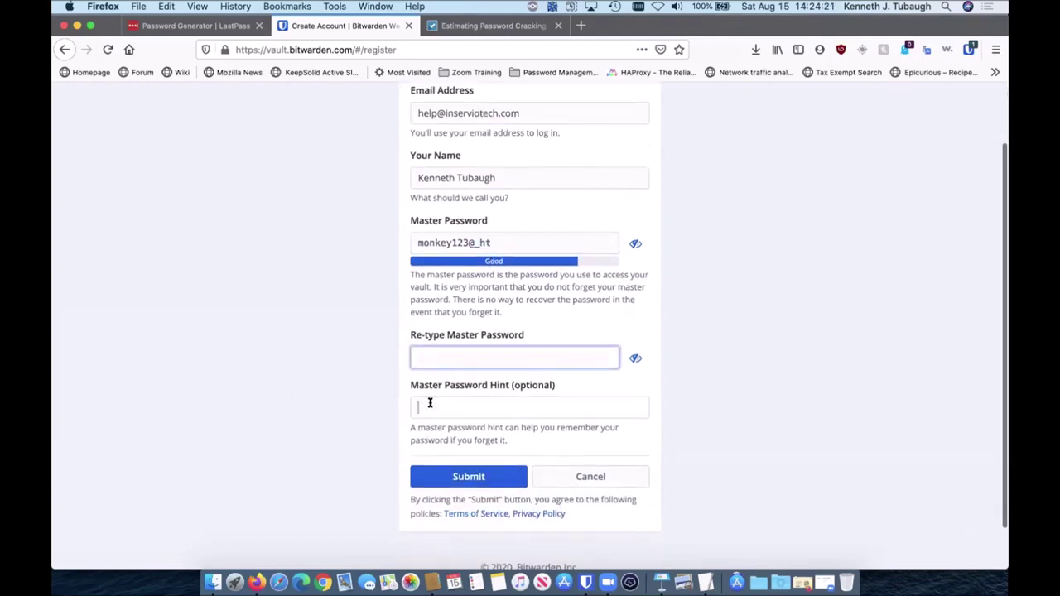
pyautogui.click(430, 404)
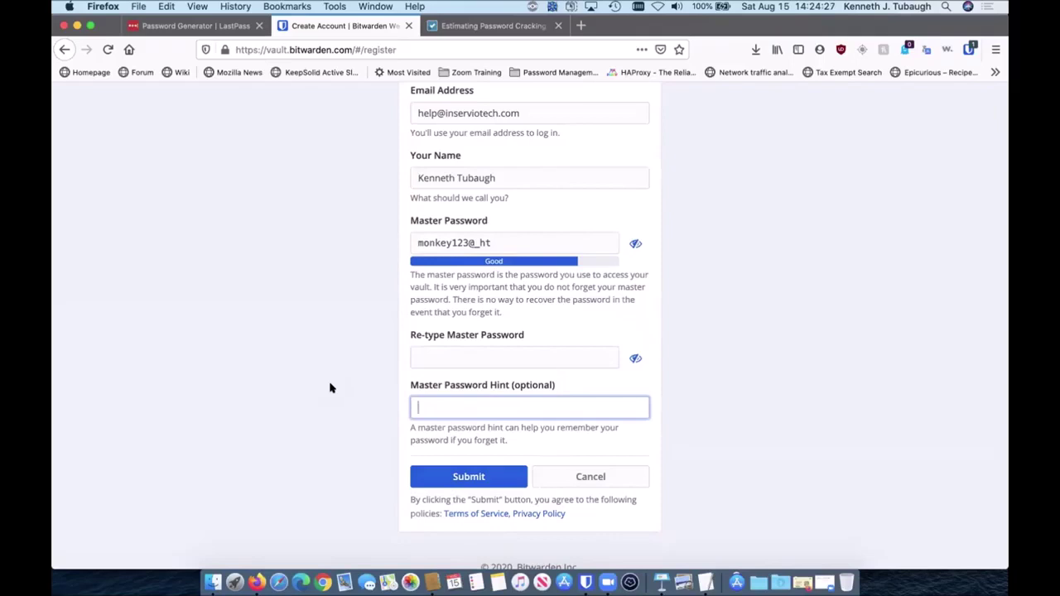
pyautogui.scroll(3, 330, 388)
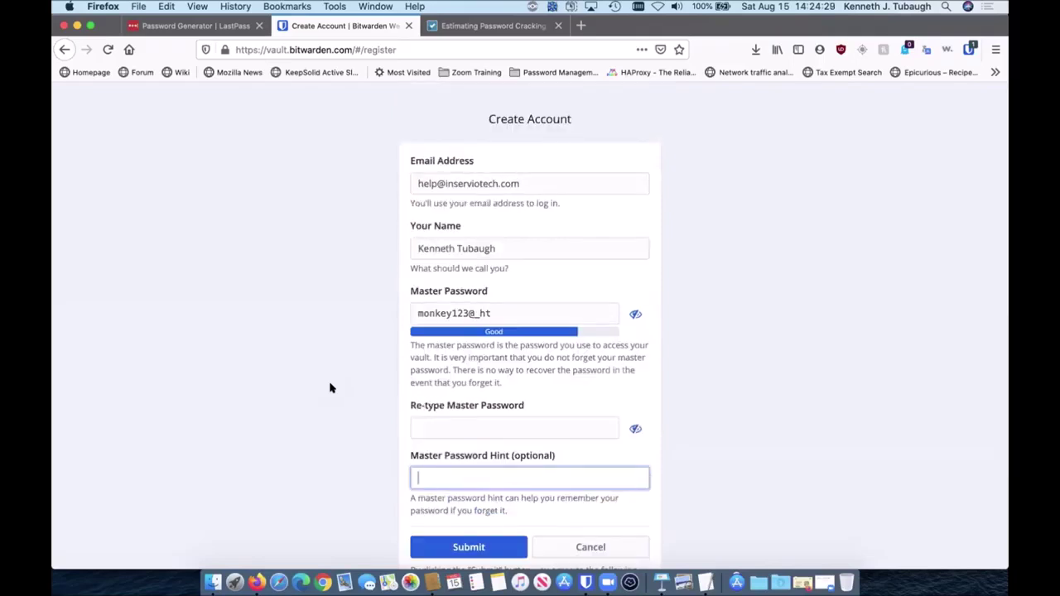
pyautogui.click(64, 50)
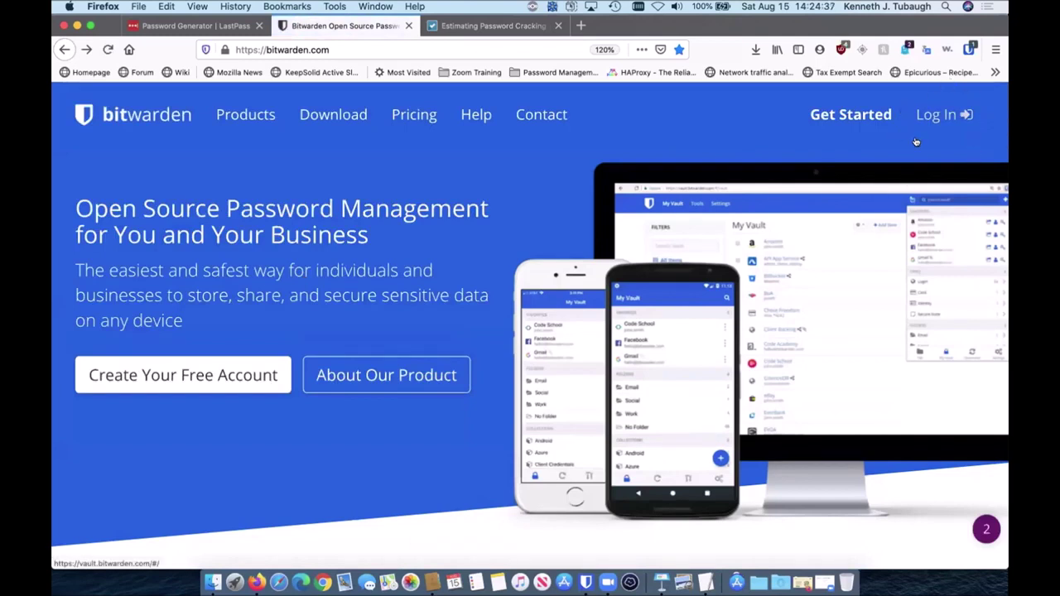
# Step: Log in to the web vault with the master password
pyautogui.click(942, 115)
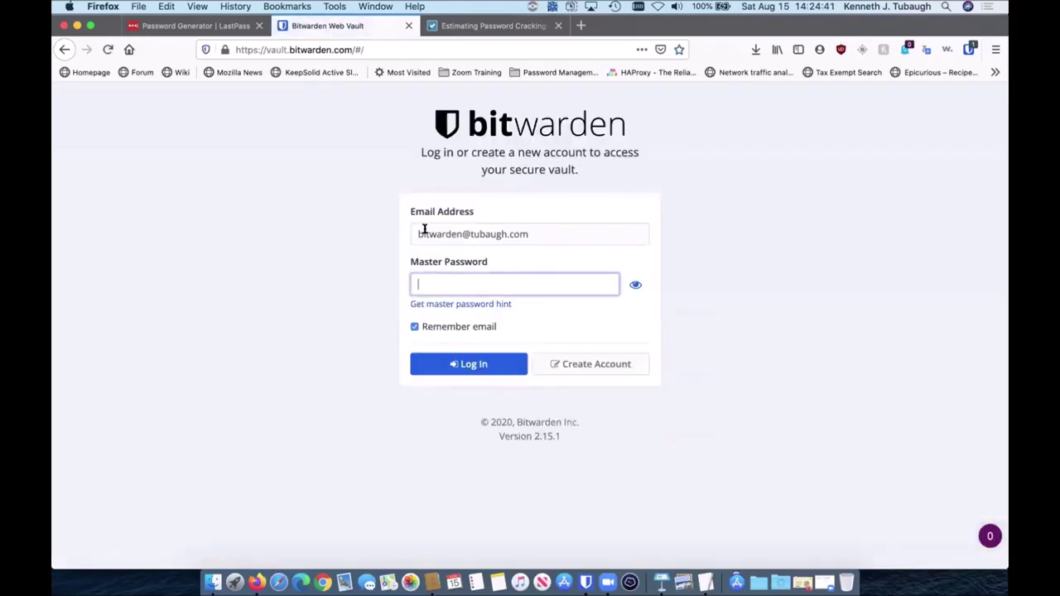
pyautogui.write('••••••••••')
pyautogui.press('Return')
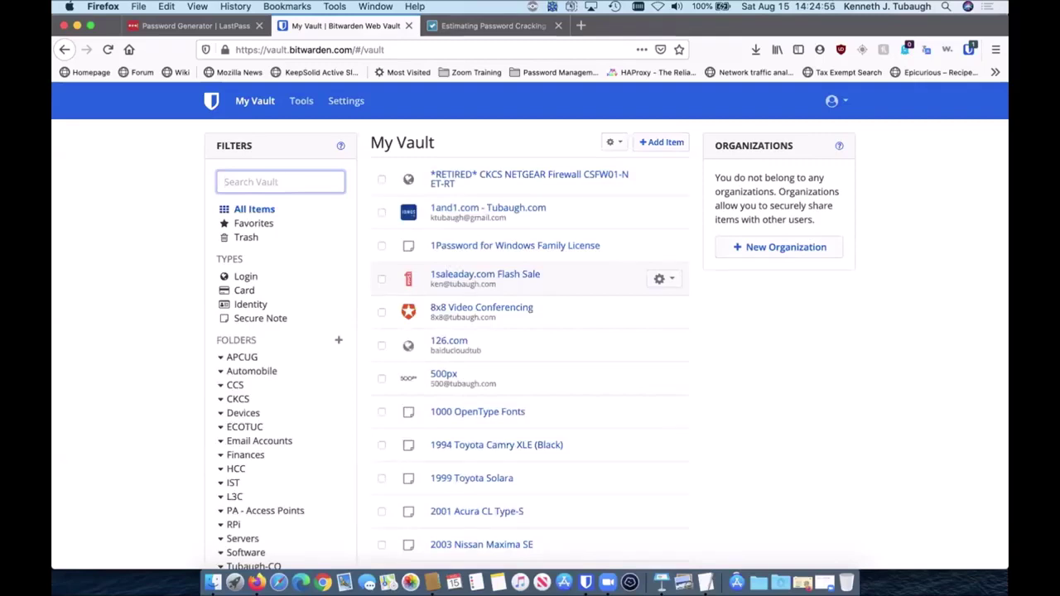
# Step: Open a new private browsing window from the File menu, then close it to return to the vault
pyautogui.click(138, 7)
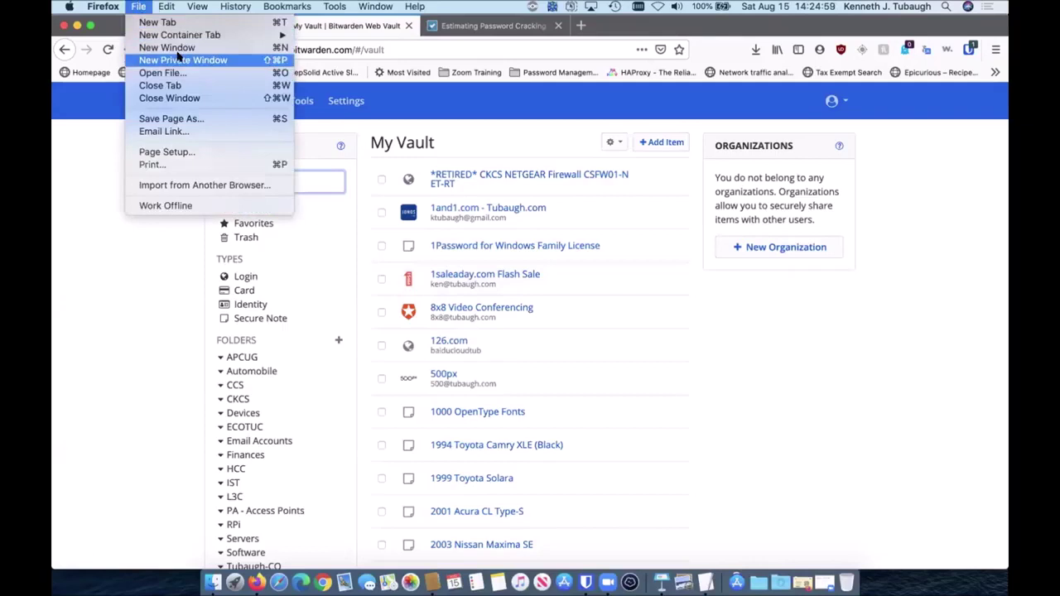
pyautogui.click(257, 64)
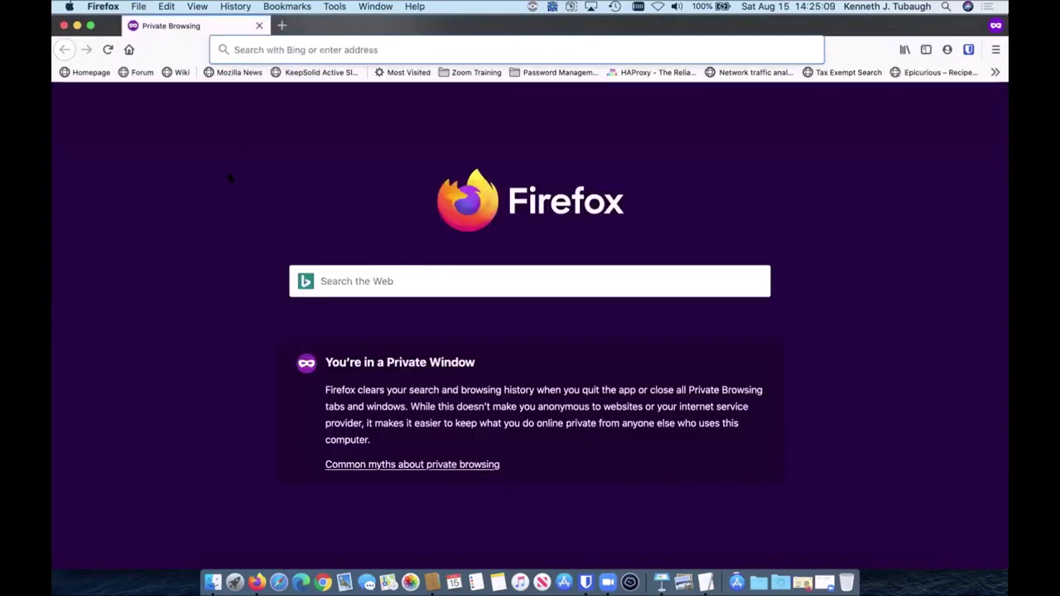
pyautogui.press('super+w')
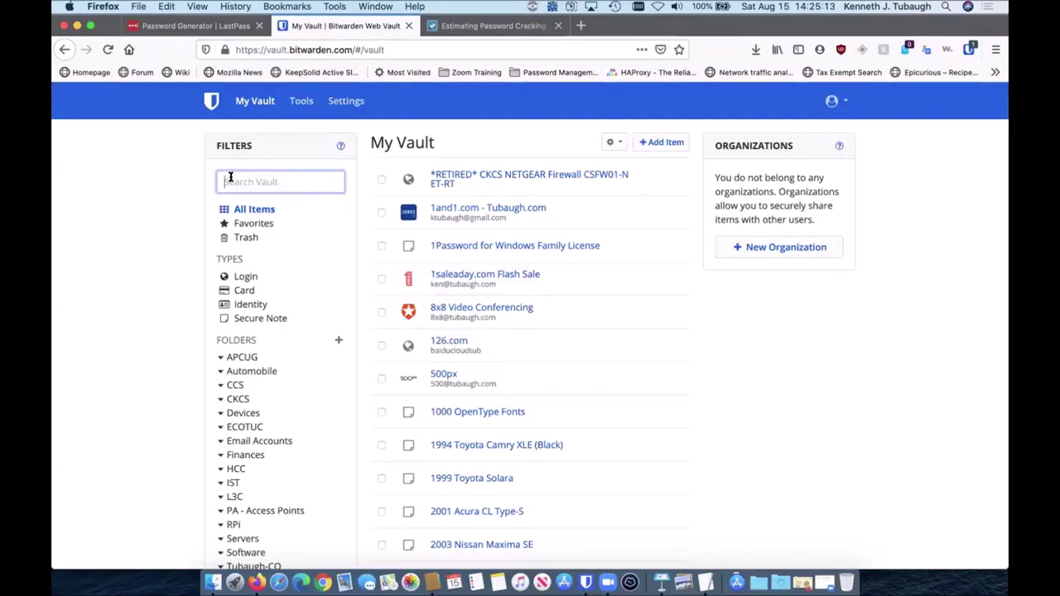
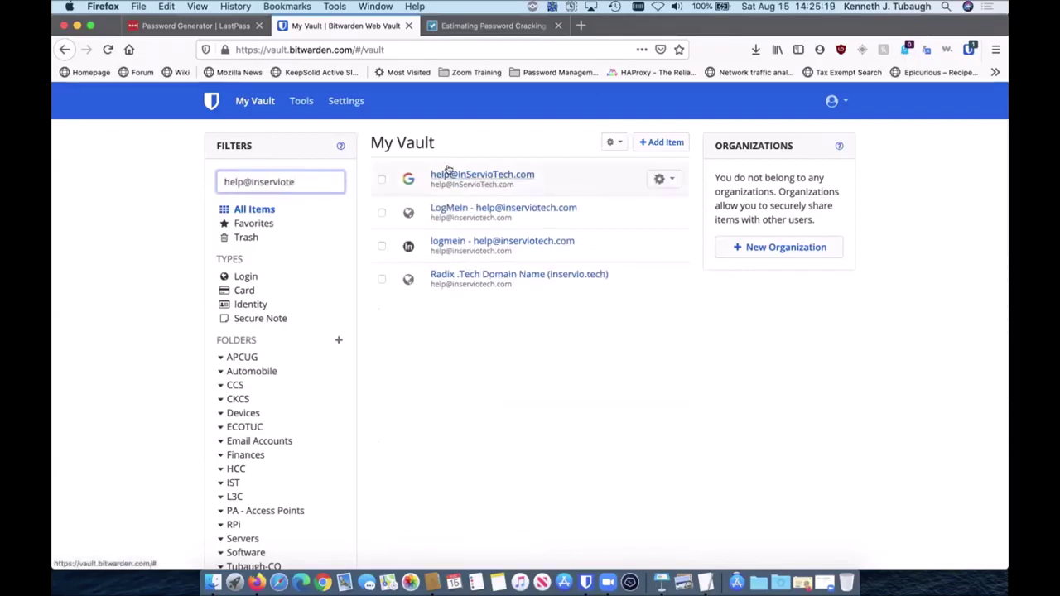
# Step: Search the vault for the InServio Tech help login and launch its website in a new tab
pyautogui.click(662, 179)
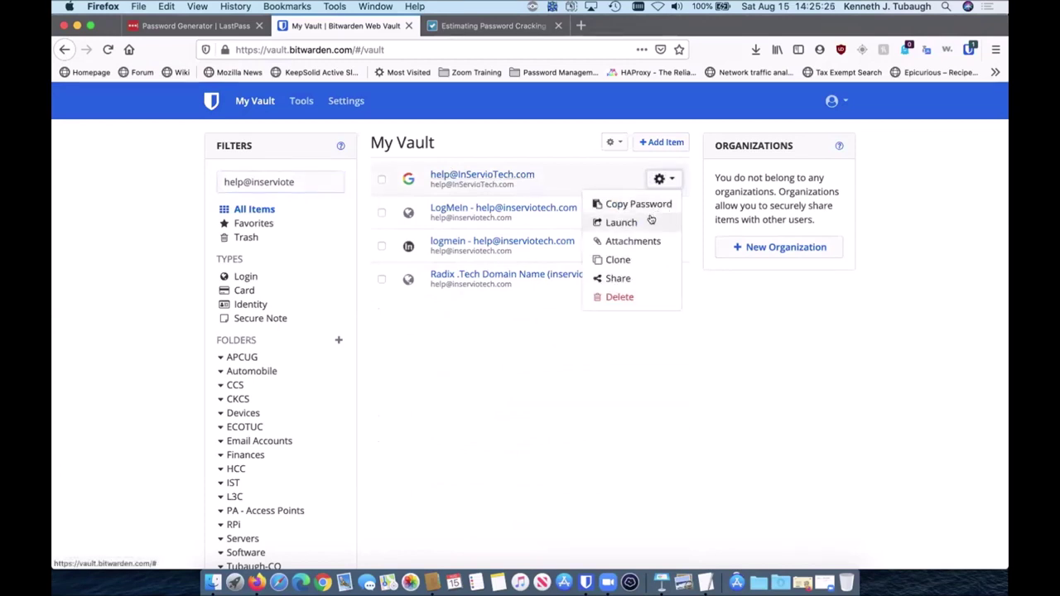
pyautogui.click(650, 219)
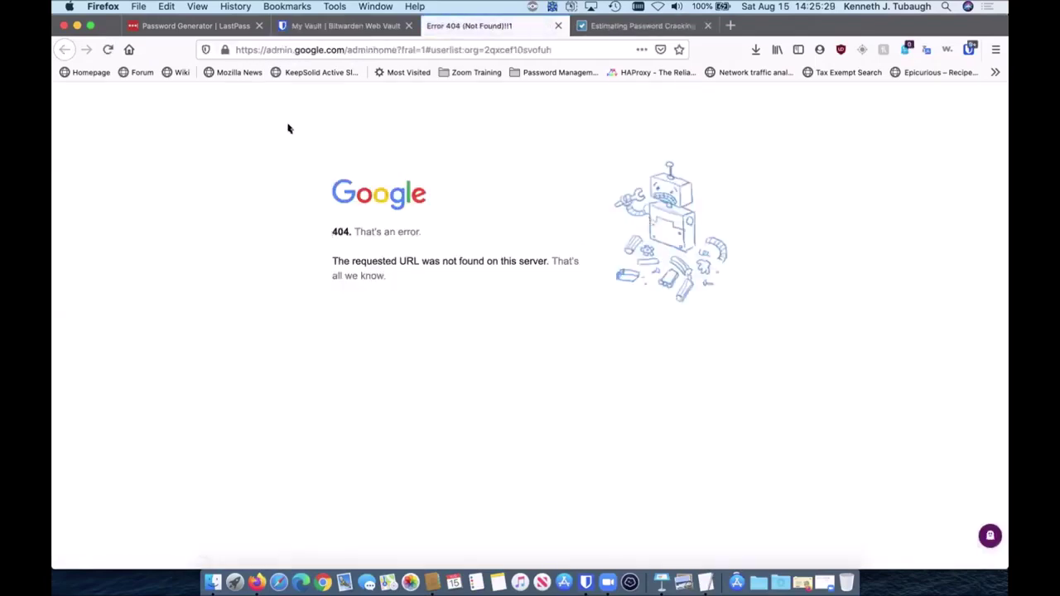
# Step: Replace the address with gmail.com and load it
pyautogui.click(282, 48)
pyautogui.write('gmail.com/')
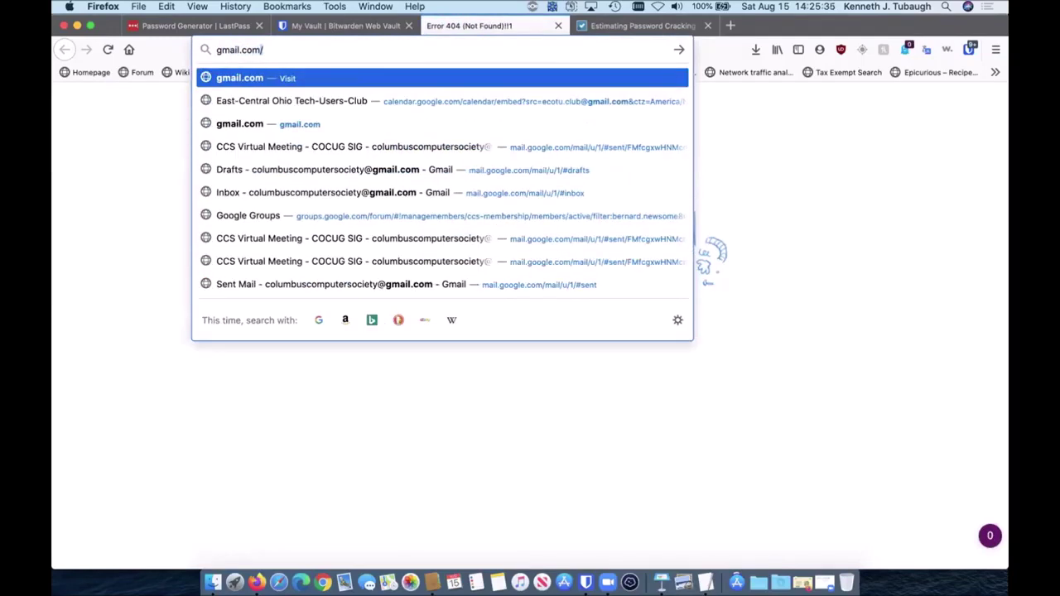
pyautogui.press('Return')
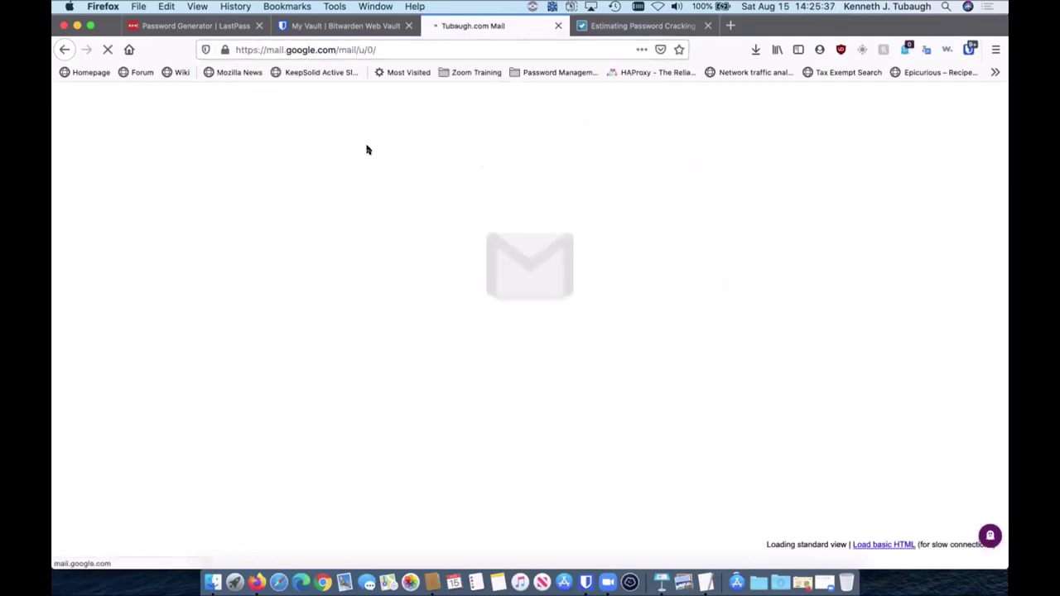
# Step: Sign out of all Google accounts from the Gmail avatar menu
pyautogui.click(981, 105)
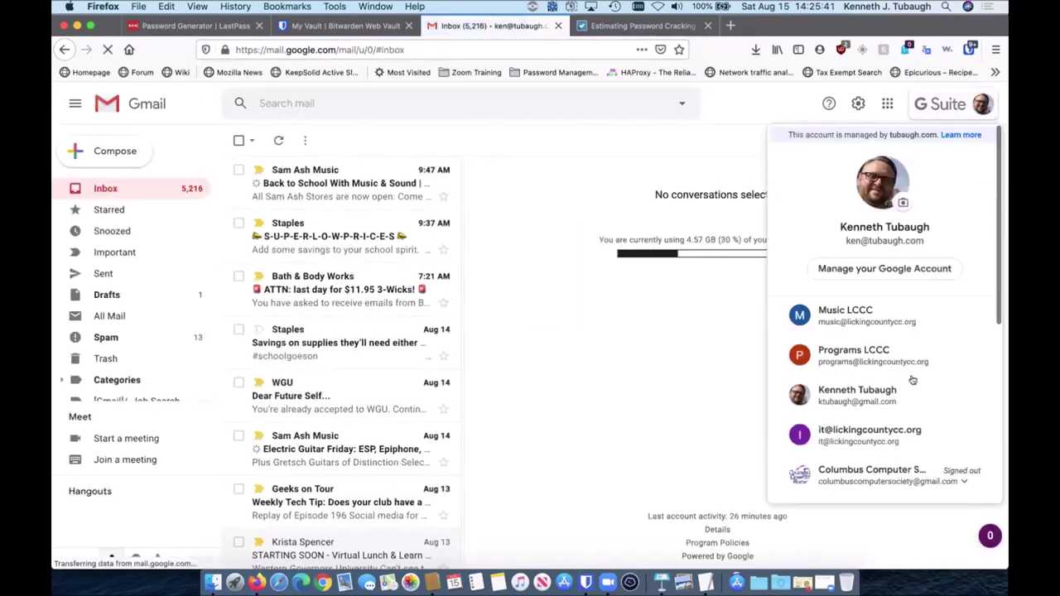
pyautogui.scroll(-5, 901, 427)
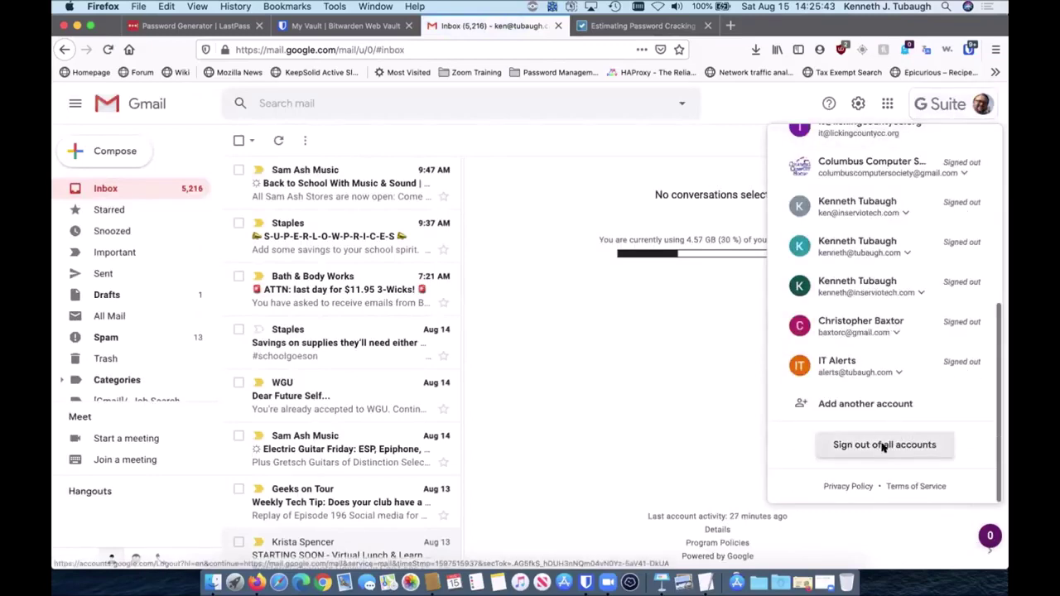
pyautogui.click(884, 445)
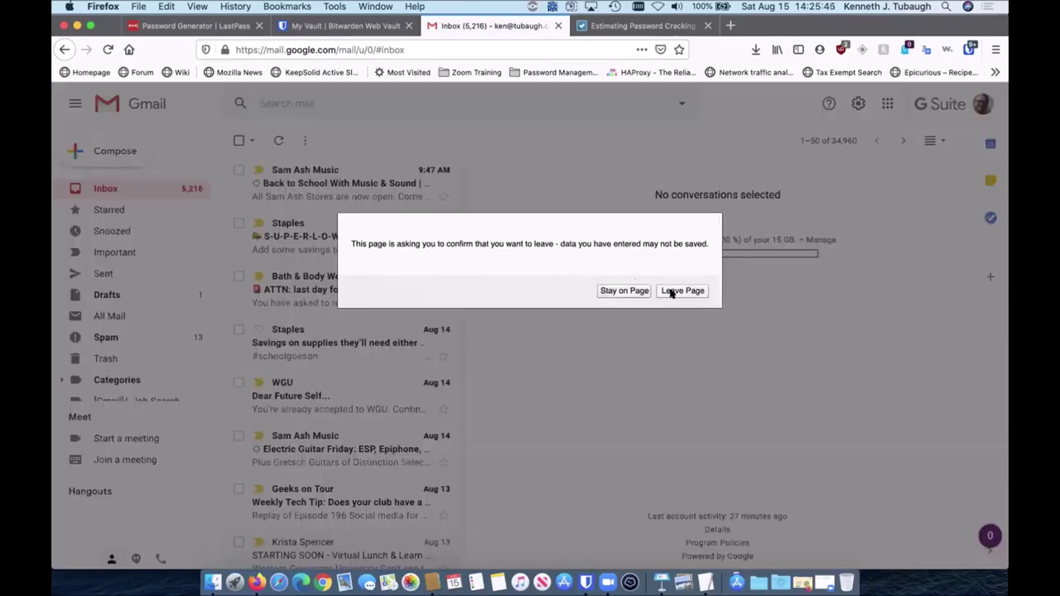
pyautogui.click(623, 291)
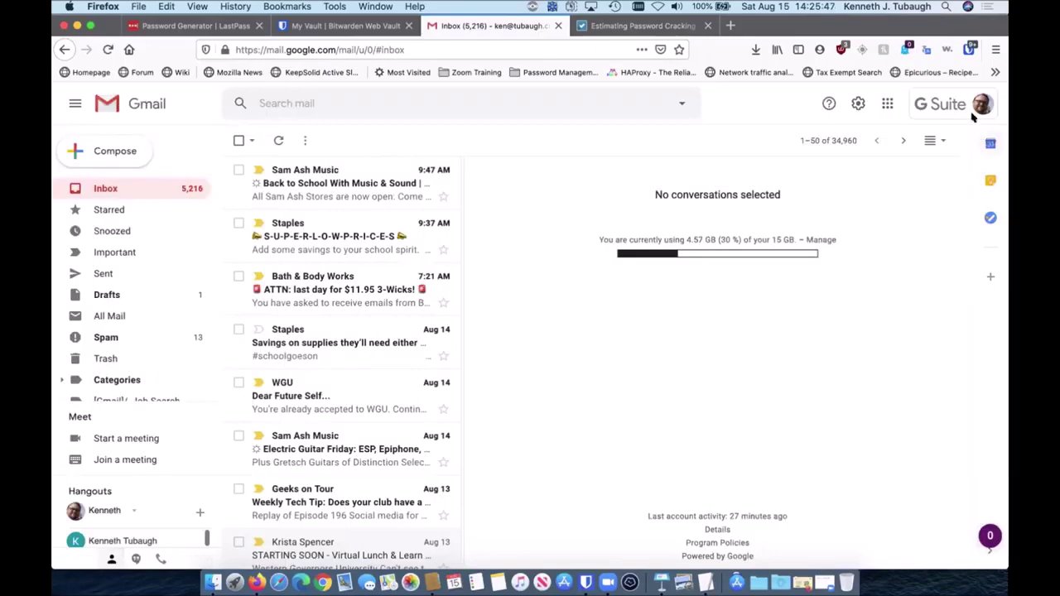
pyautogui.click(878, 442)
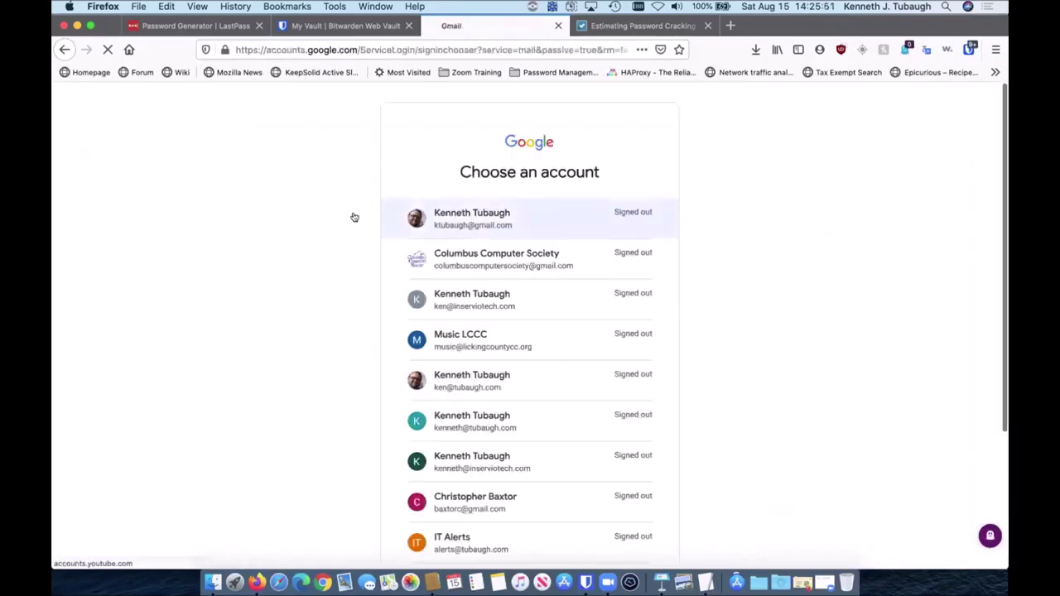
# Step: Choose Use another account, enter the help account's e-mail address and continue
pyautogui.scroll(-3, 494, 364)
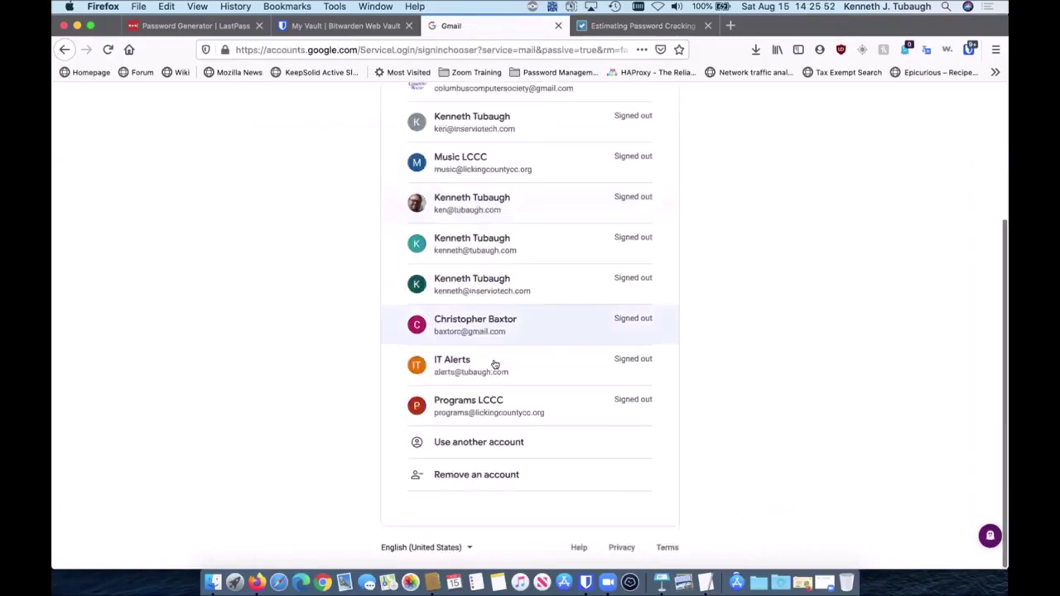
pyautogui.click(468, 443)
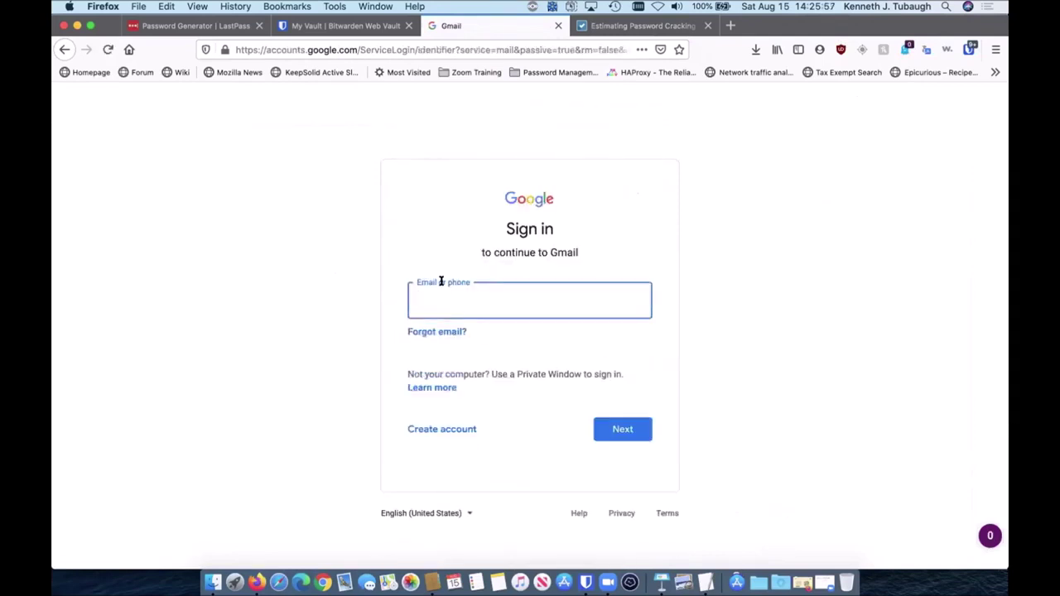
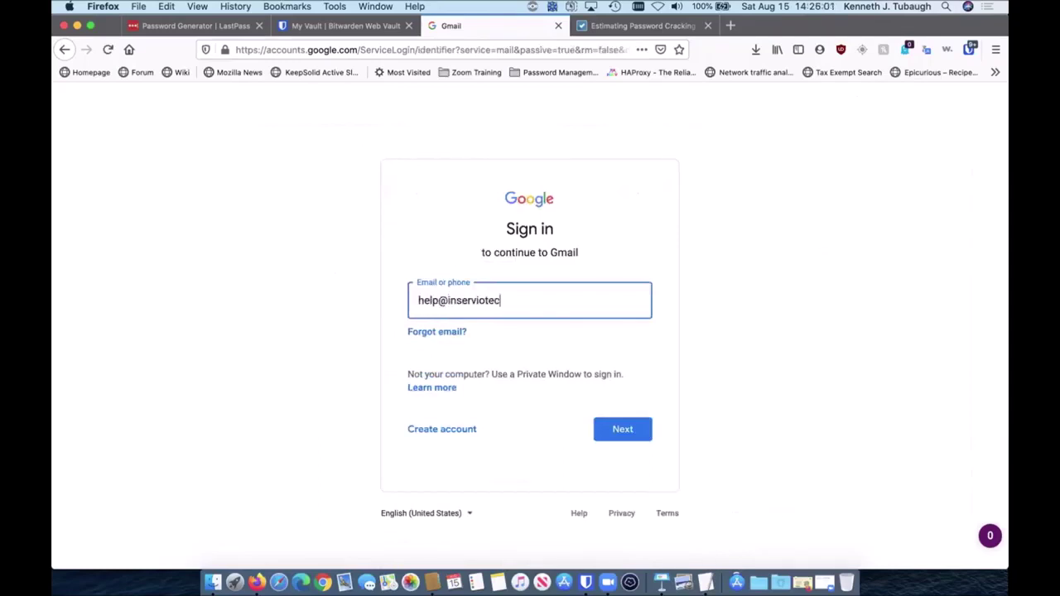
pyautogui.click(622, 430)
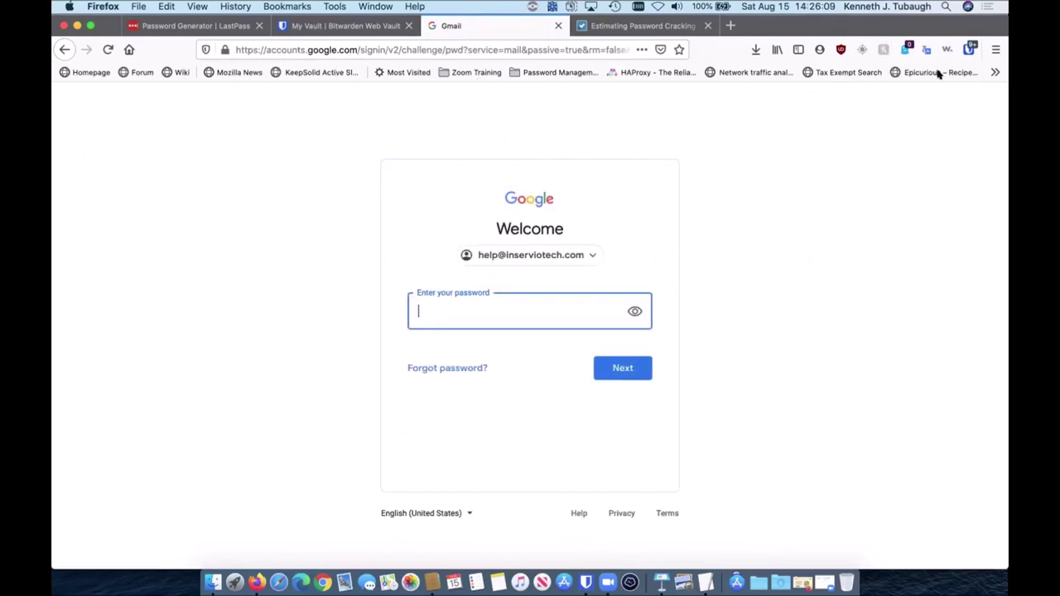
# Step: In the Bitwarden extension, search 'help' and copy the InServio Tech login's password
pyautogui.click(969, 49)
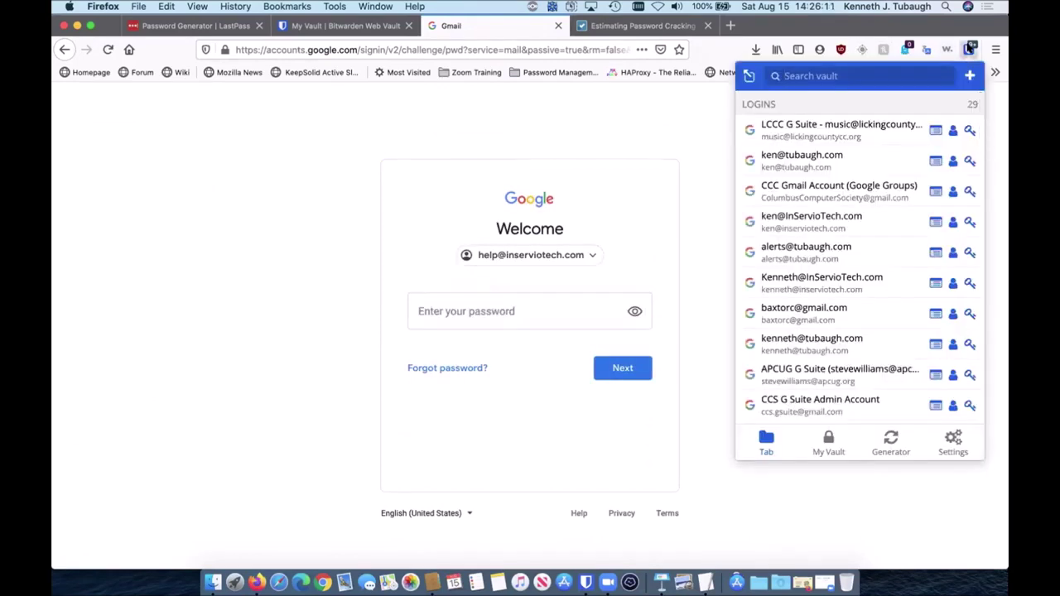
pyautogui.write('help')
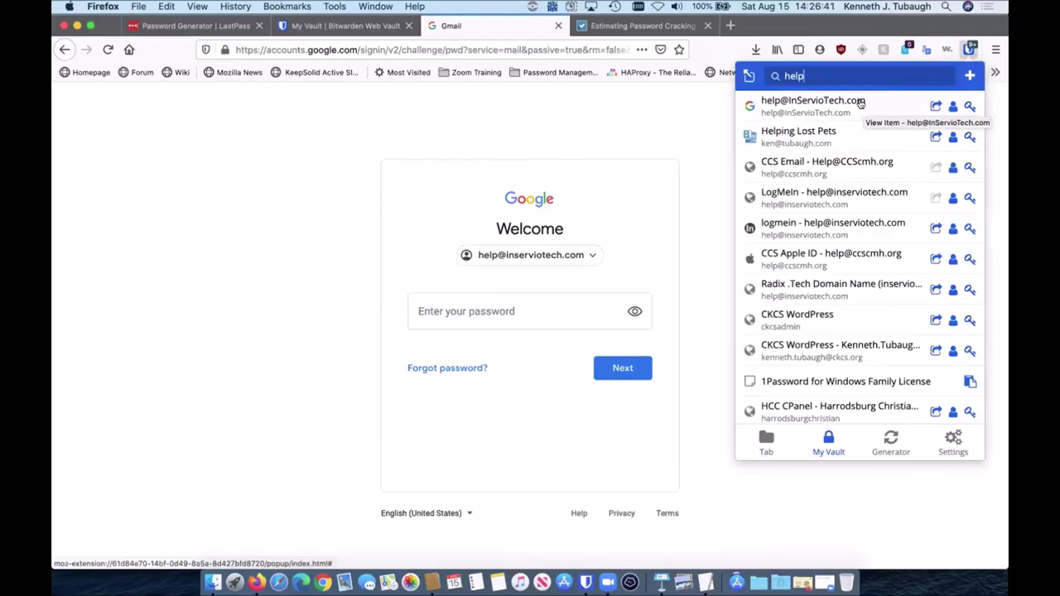
pyautogui.click(859, 102)
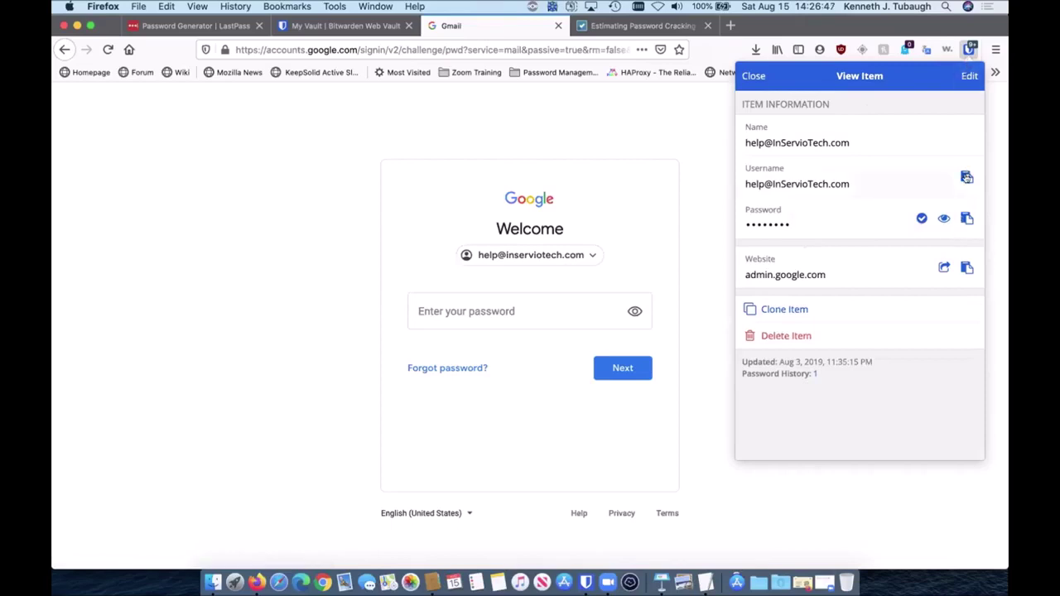
pyautogui.click(963, 217)
# Step: Paste the copied password into Google's password field and submit it
pyautogui.click(454, 305)
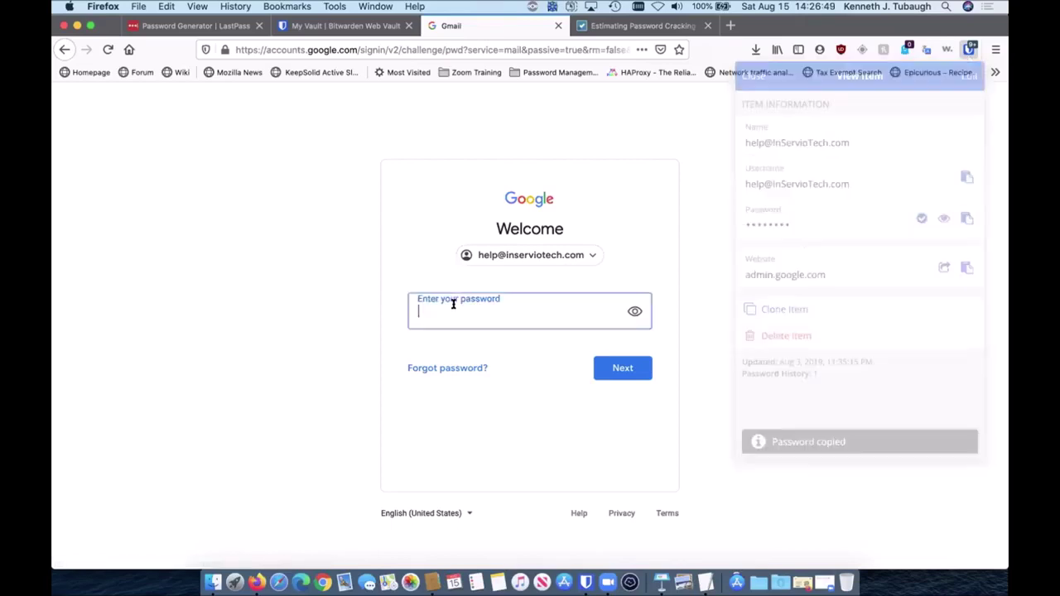
pyautogui.press('super+v')
pyautogui.press('Return')
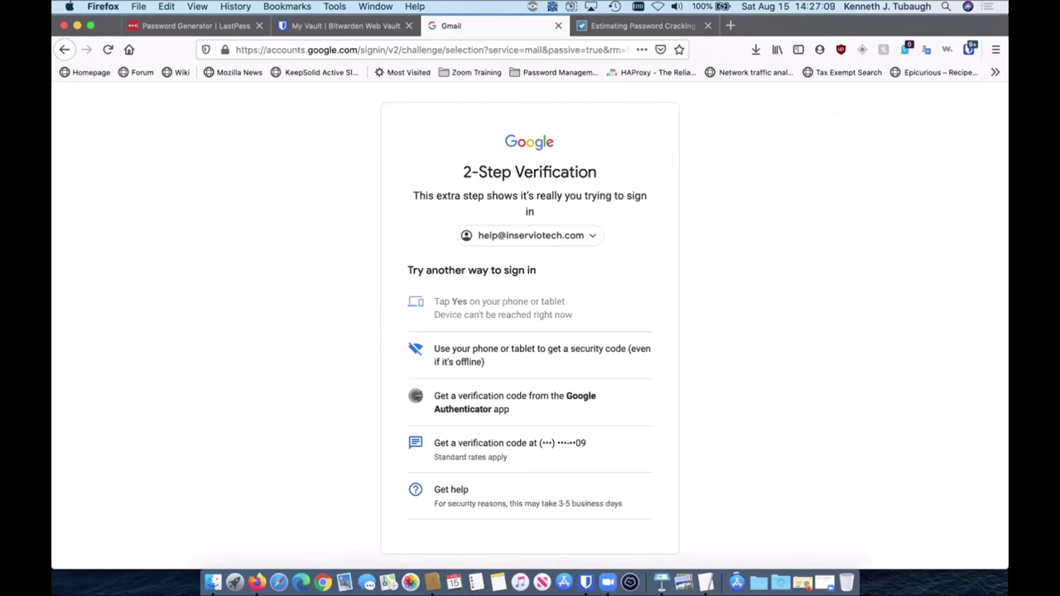
# Step: Close the Google sign-in tab and log out of the web vault
pyautogui.press('super+w')
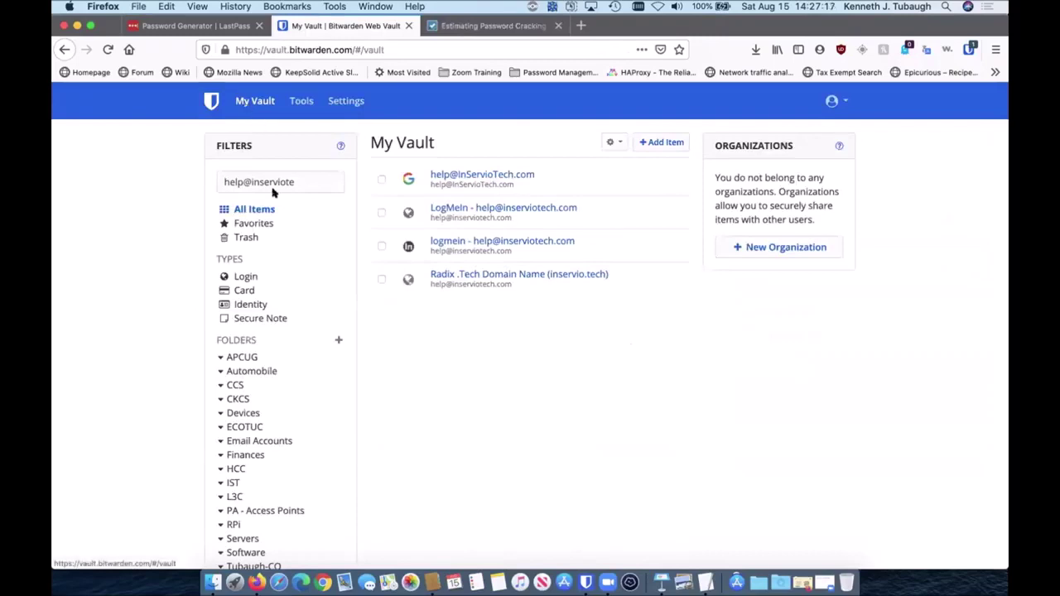
pyautogui.click(833, 101)
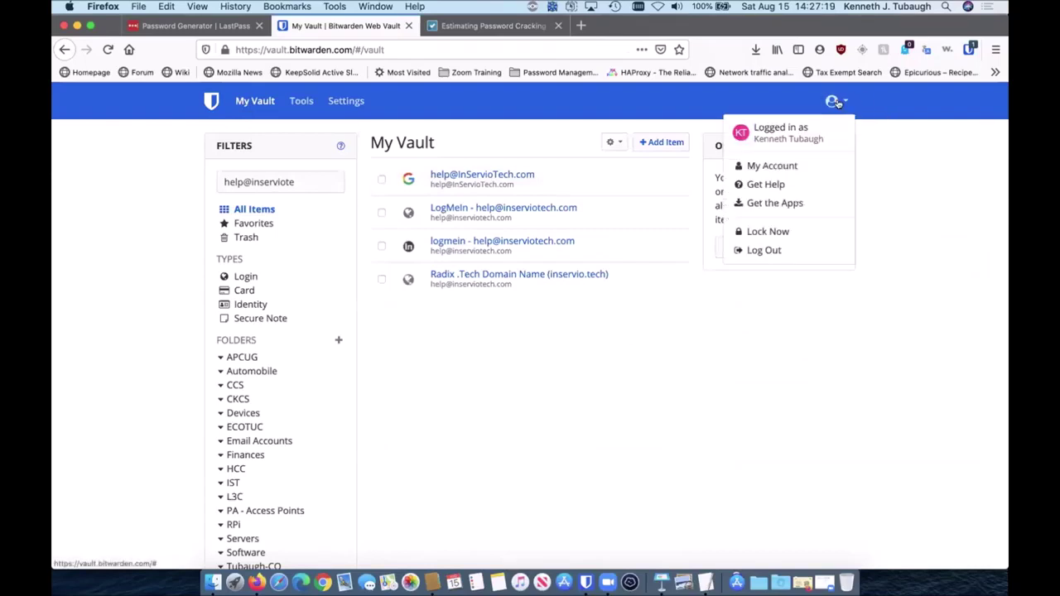
pyautogui.click(763, 250)
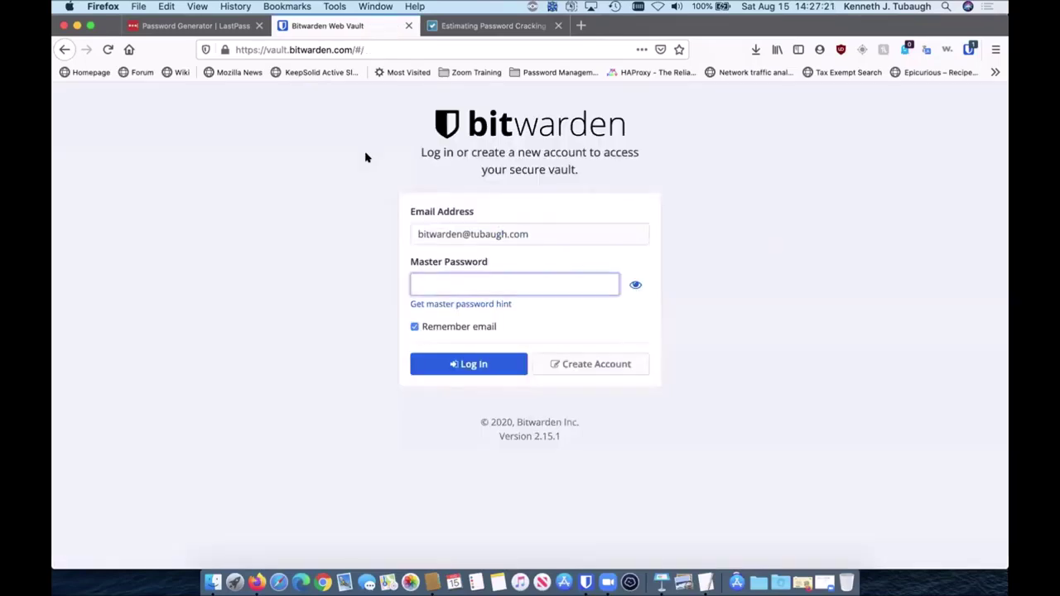
# Step: Go to bitwarden.com and close the 'Password Generator | LastPass' tab
pyautogui.click(251, 50)
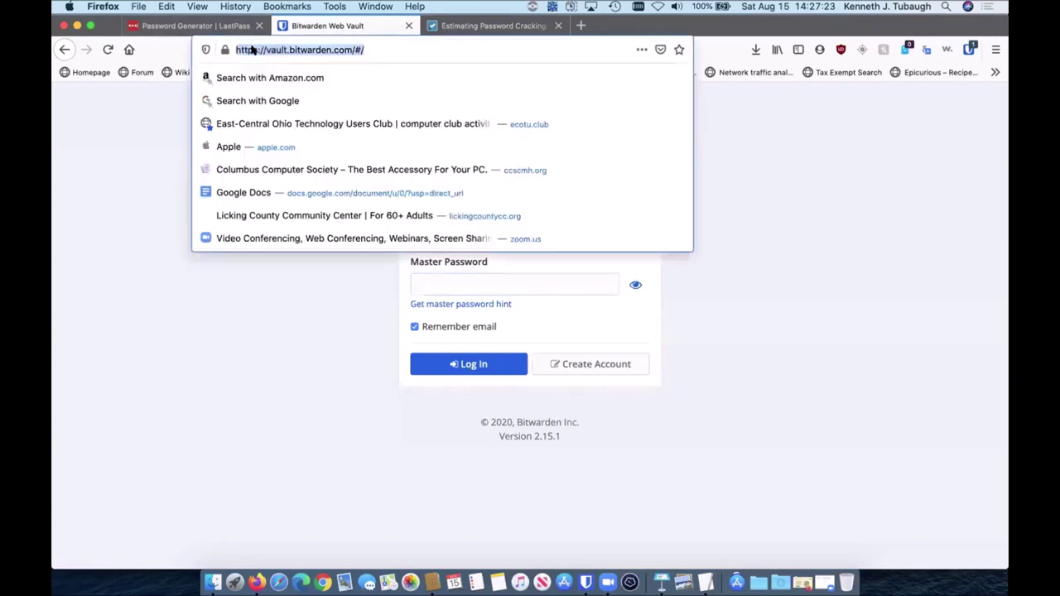
pyautogui.write('bit')
pyautogui.write('war')
pyautogui.press('BackSpace')
pyautogui.write('ar')
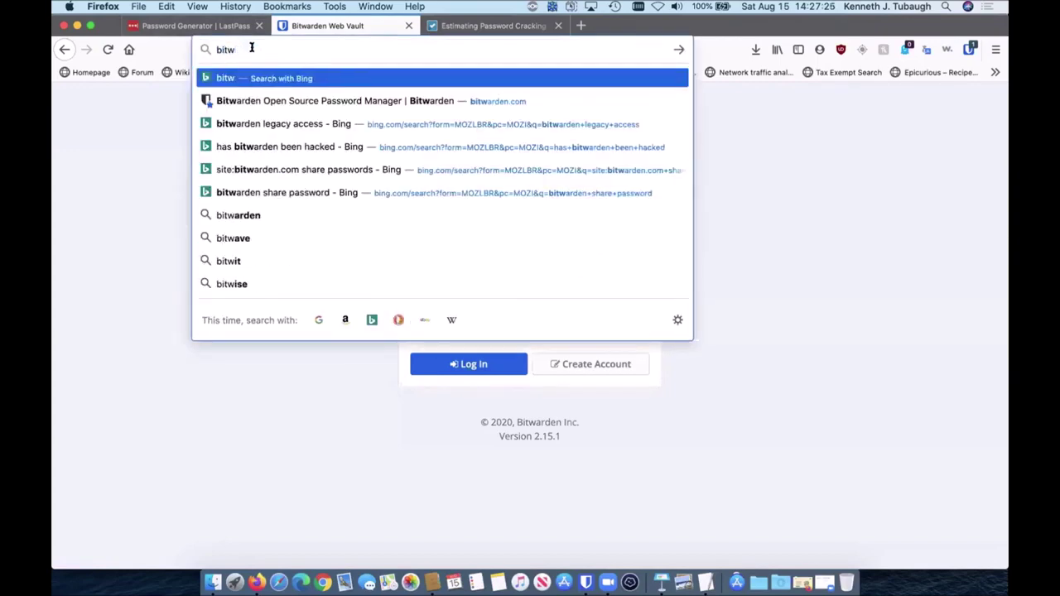
pyautogui.write('den.com/')
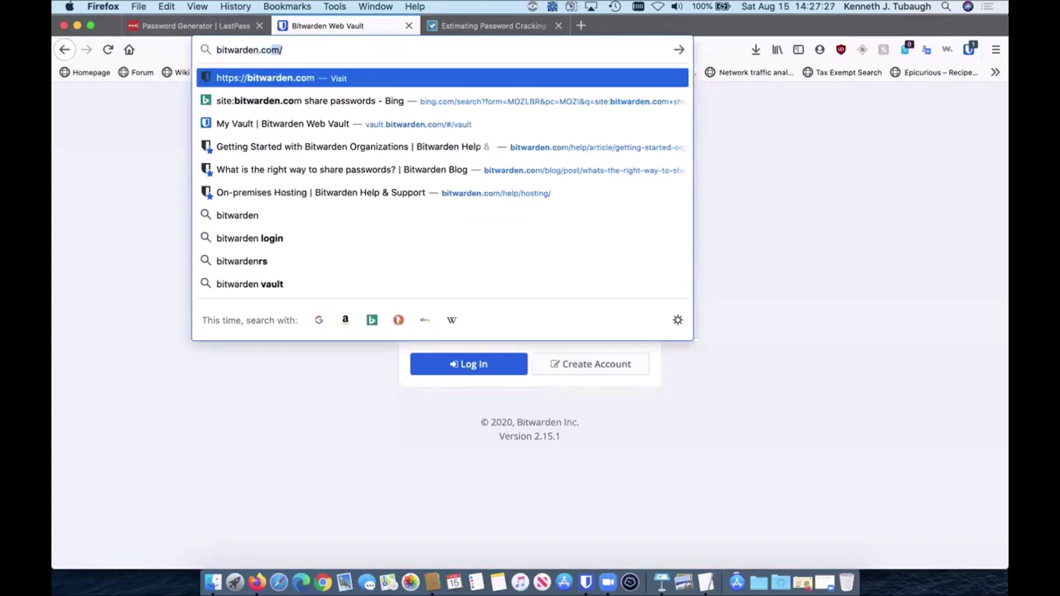
pyautogui.press('Return')
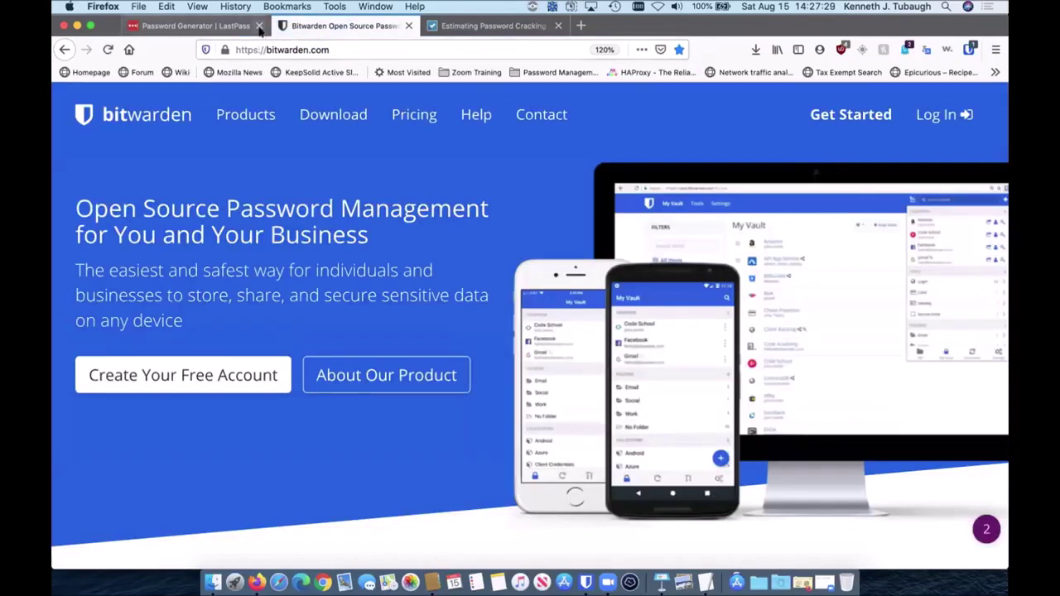
pyautogui.click(258, 26)
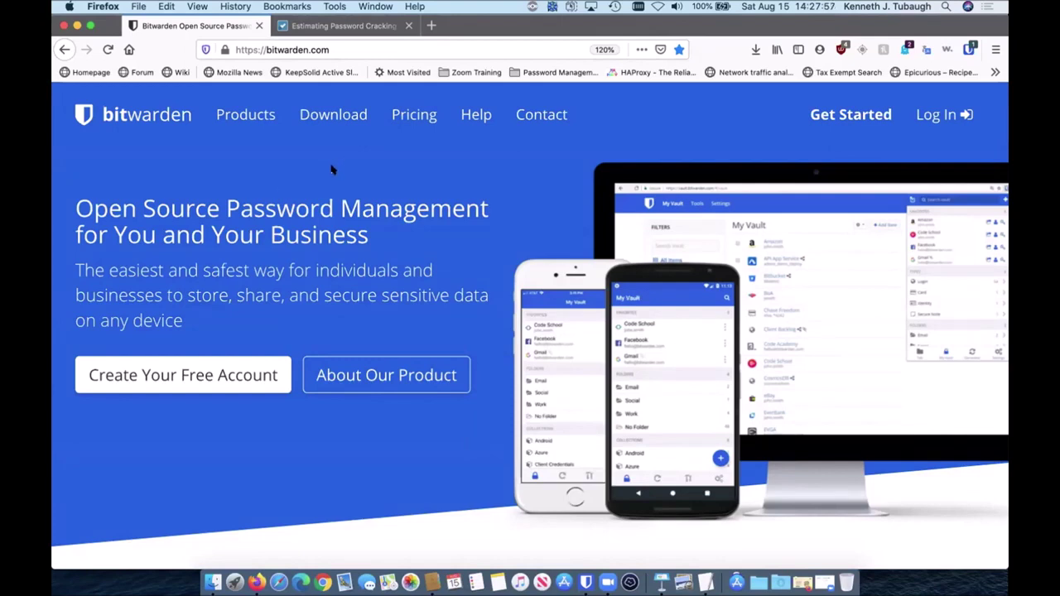
# Step: Save the Windows desktop installer, Bitwarden-Installer-1.20.1.exe, from the Download page
pyautogui.click(339, 116)
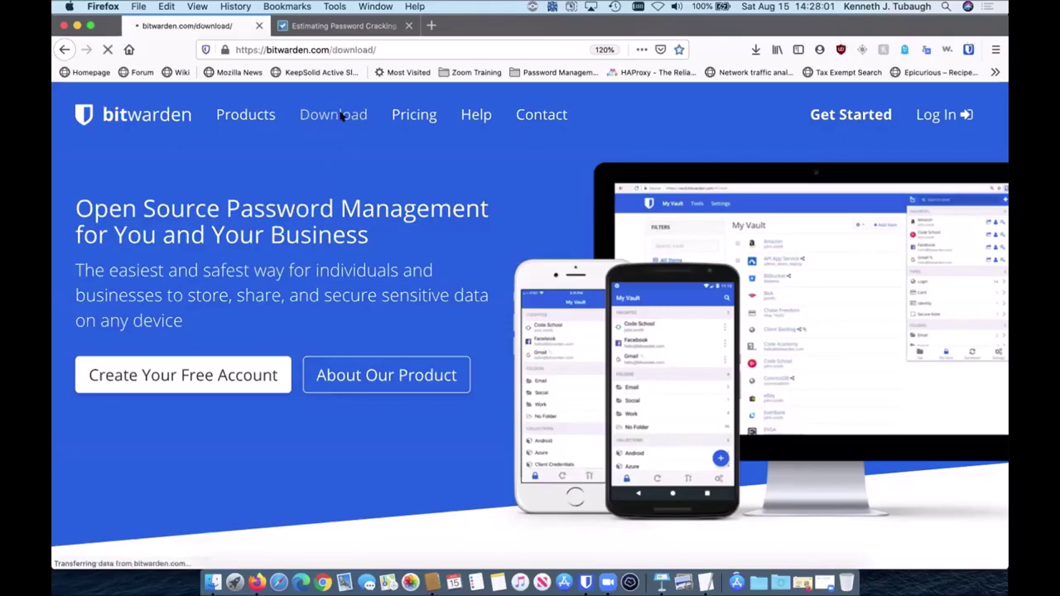
pyautogui.scroll(-5, 393, 305)
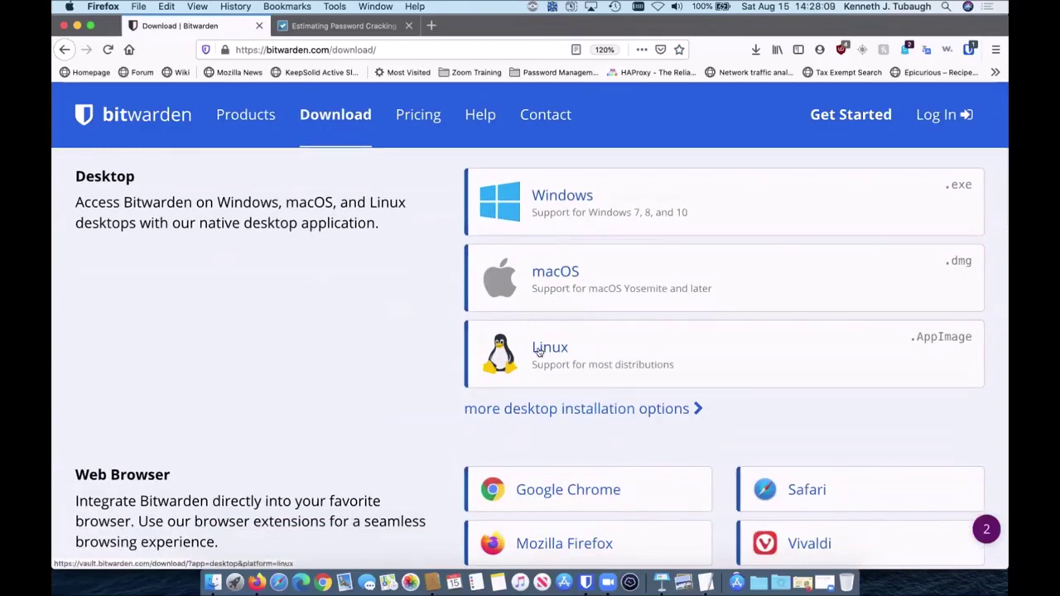
pyautogui.click(550, 215)
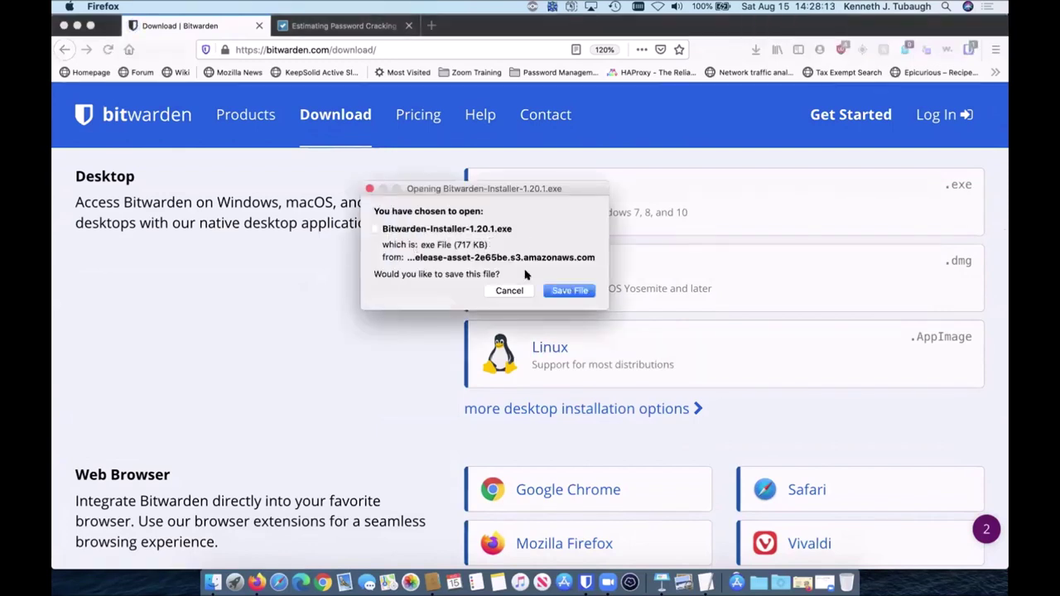
pyautogui.click(568, 290)
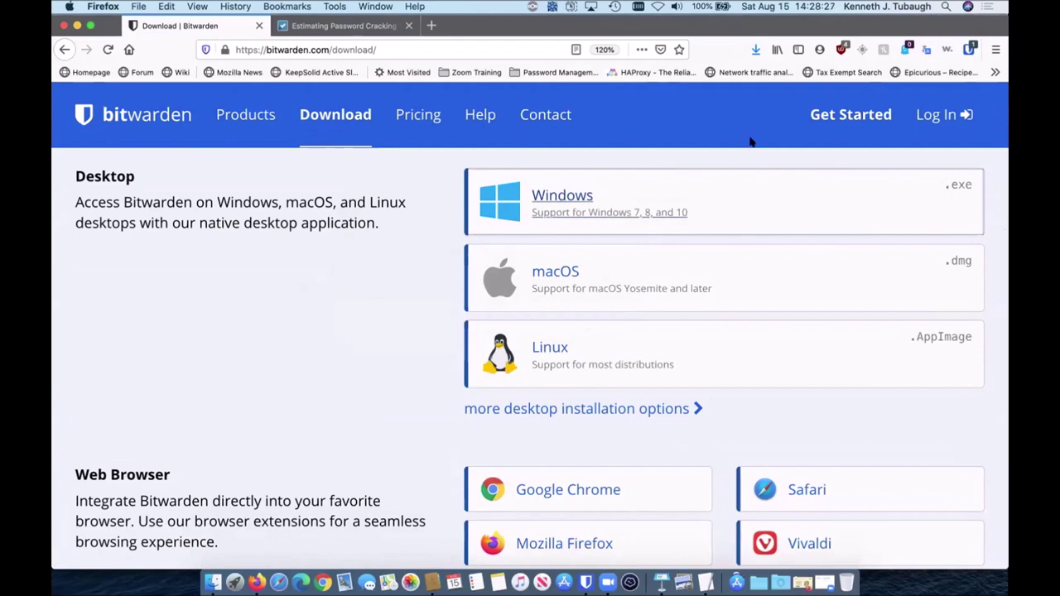
# Step: Open and close the Bitwarden extension popup, then scroll down the Download page
pyautogui.click(969, 50)
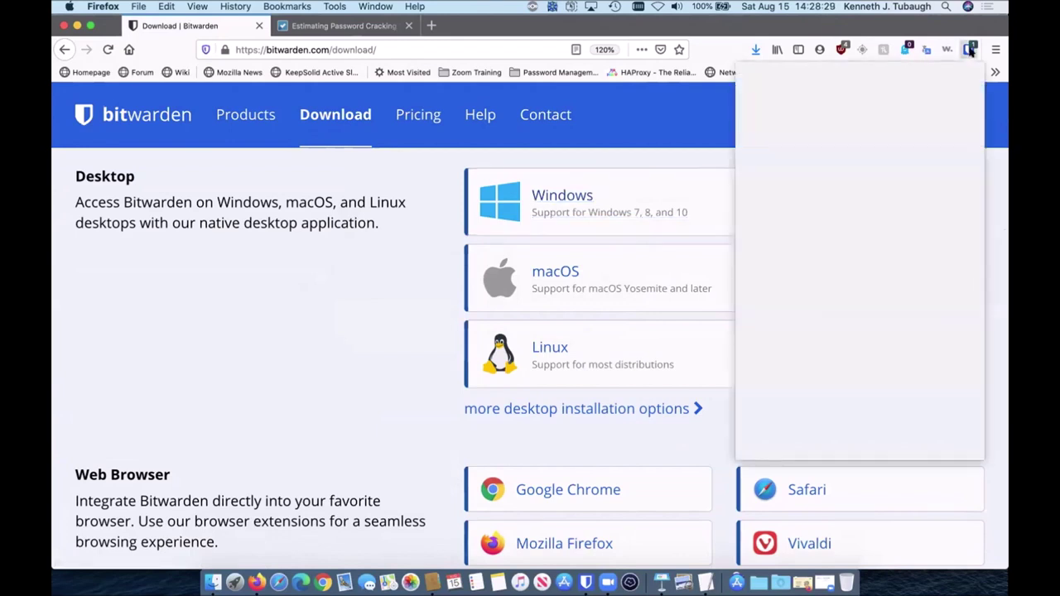
pyautogui.click(332, 339)
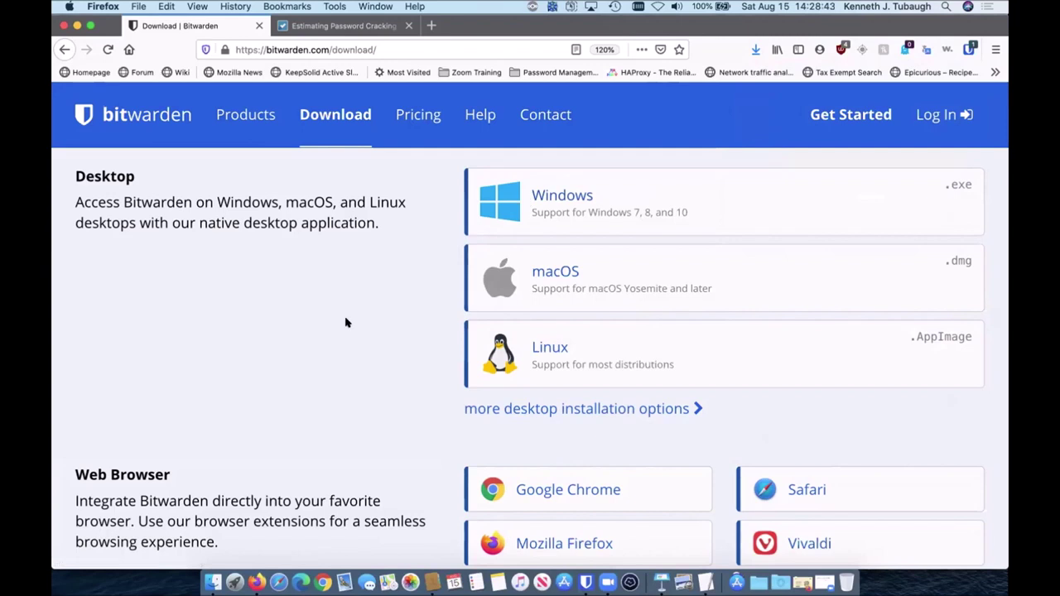
pyautogui.scroll(-6, 346, 322)
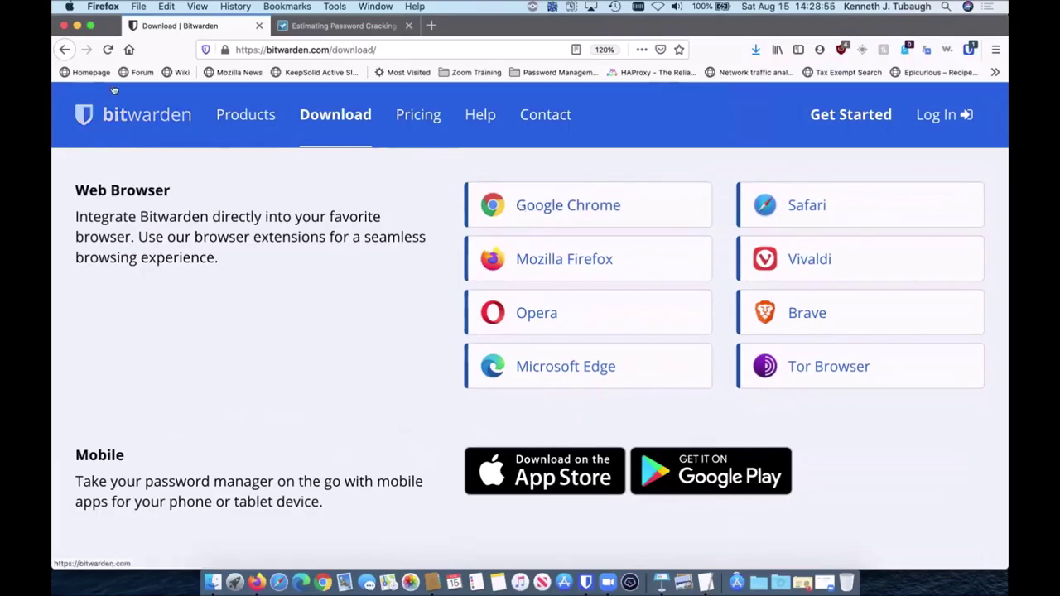
pyautogui.click(104, 7)
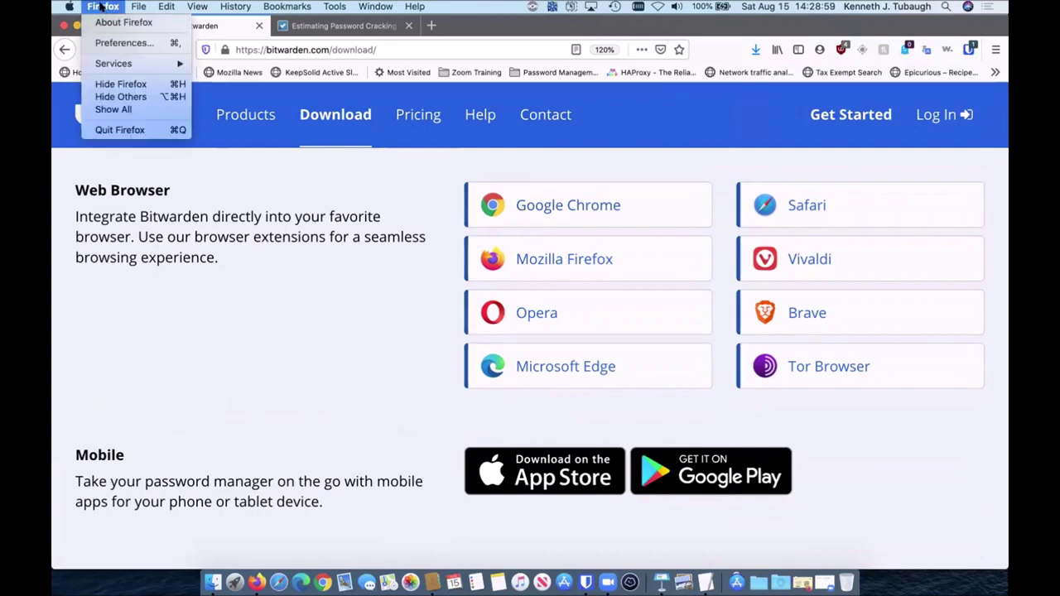
pyautogui.click(219, 301)
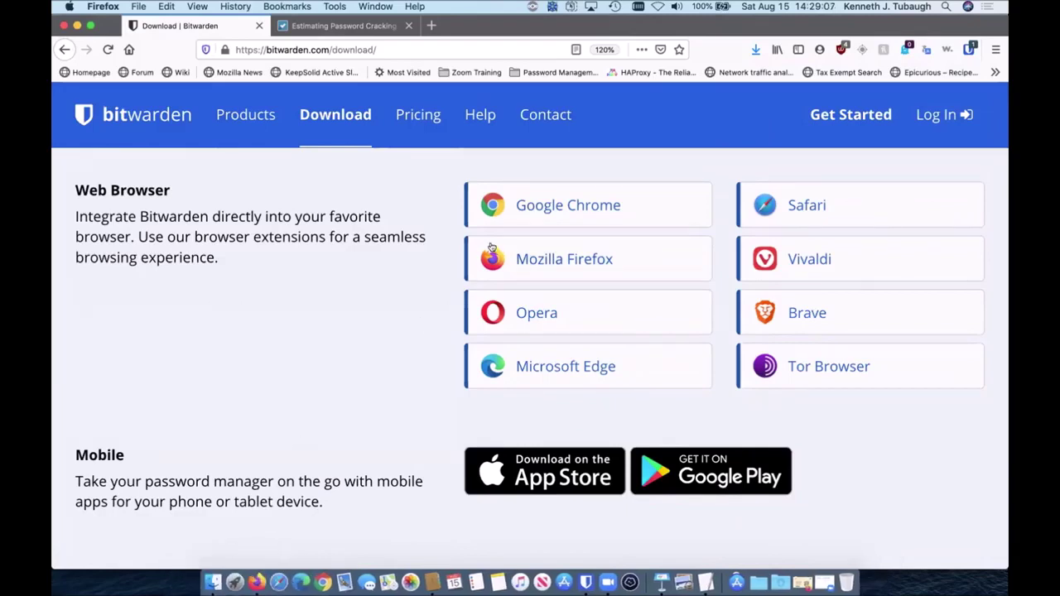
pyautogui.click(523, 263)
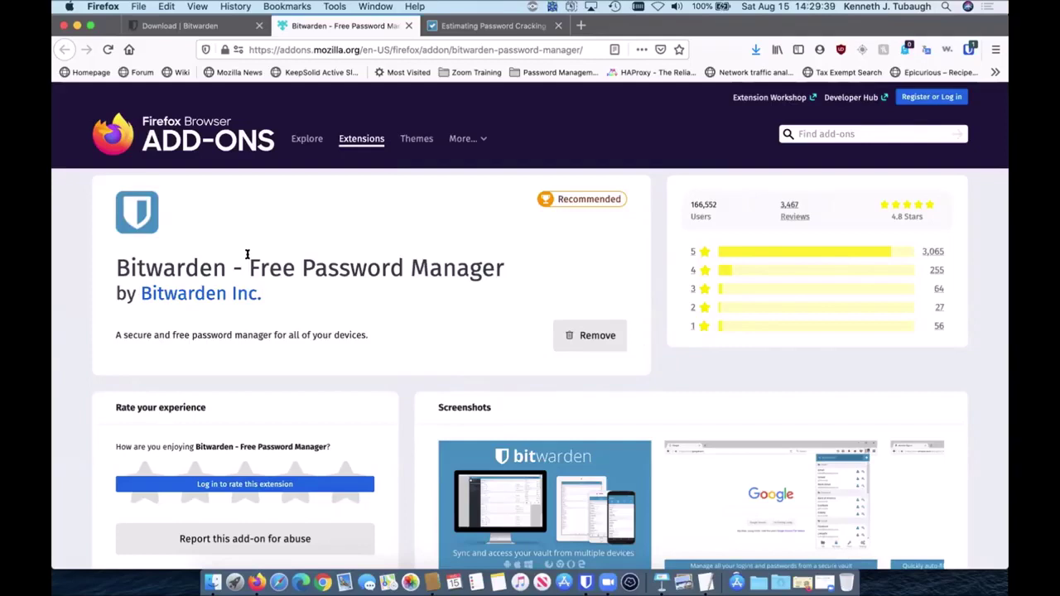
pyautogui.press('super+w')
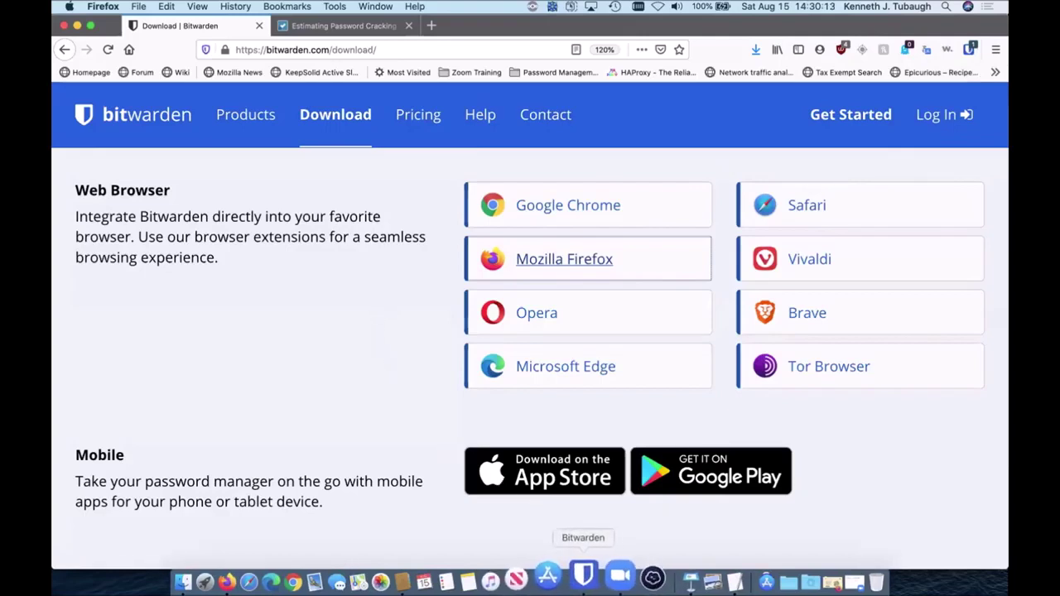
# Step: Launch the Bitwarden desktop app from the Dock and unlock it with the master password
pyautogui.click(587, 574)
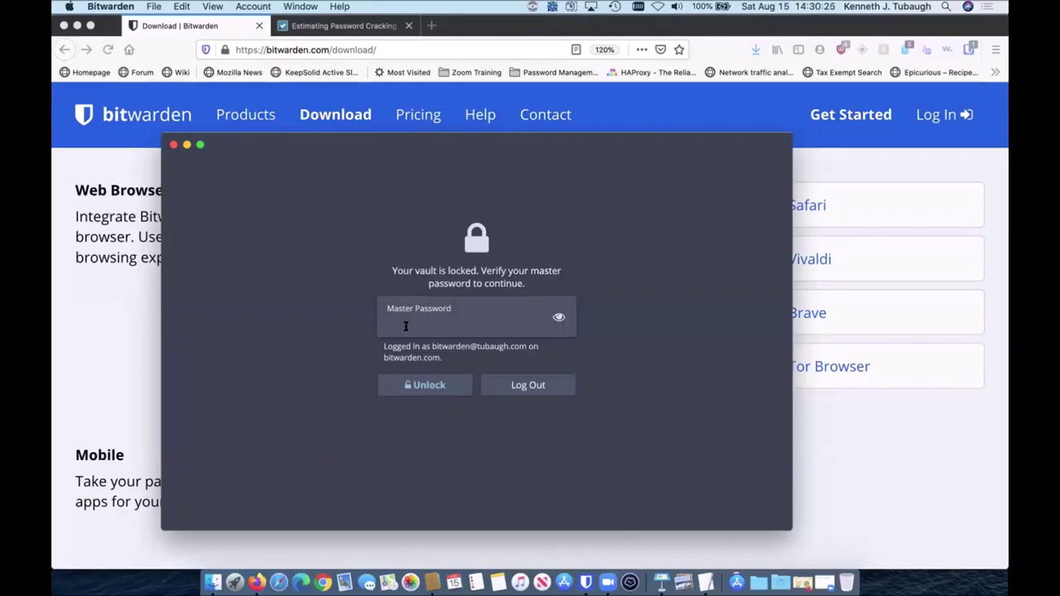
pyautogui.write('••••••••••')
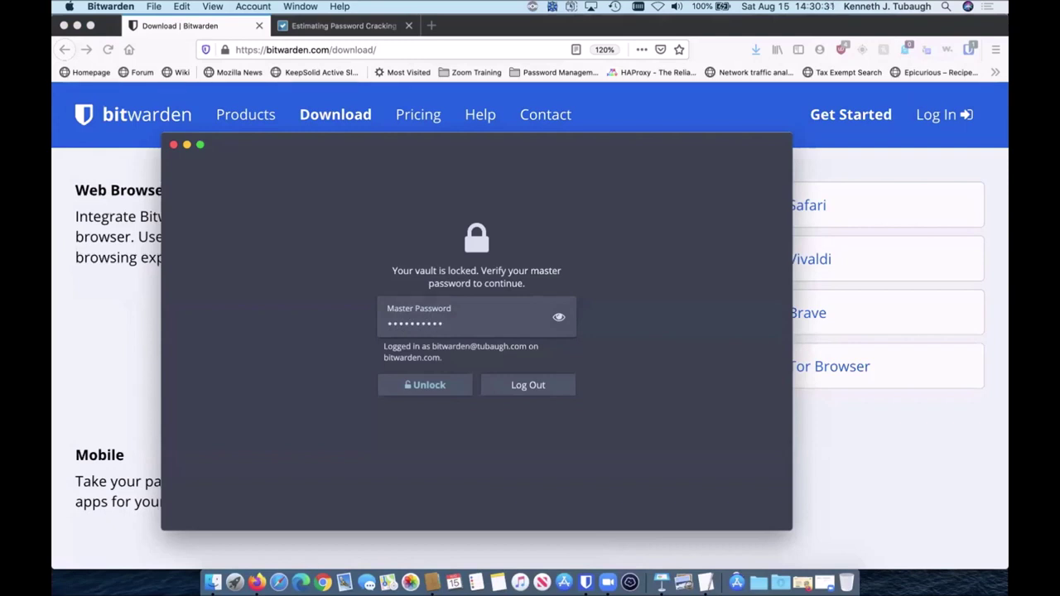
pyautogui.press('Return')
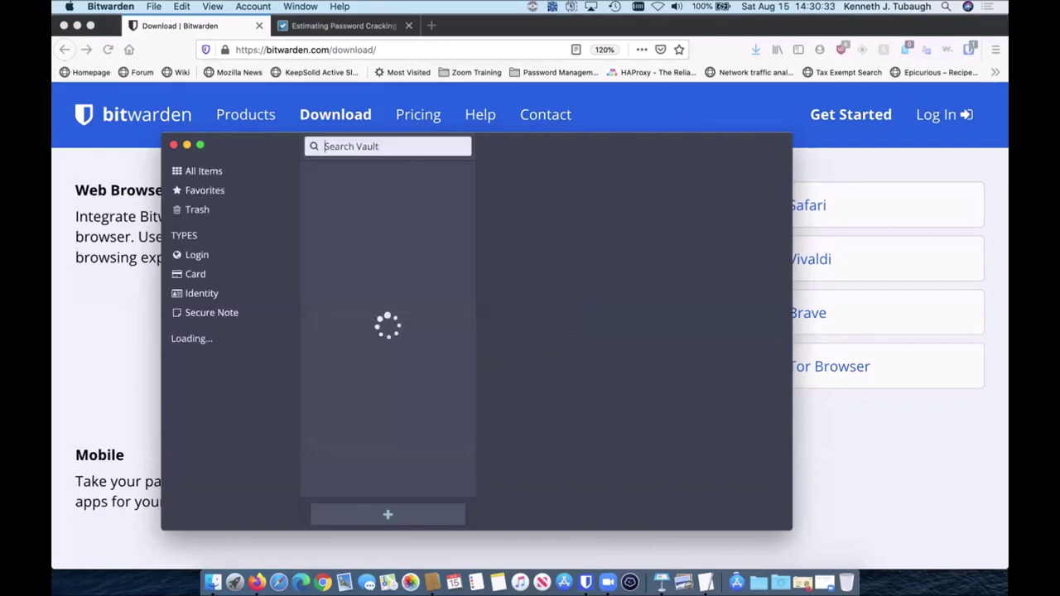
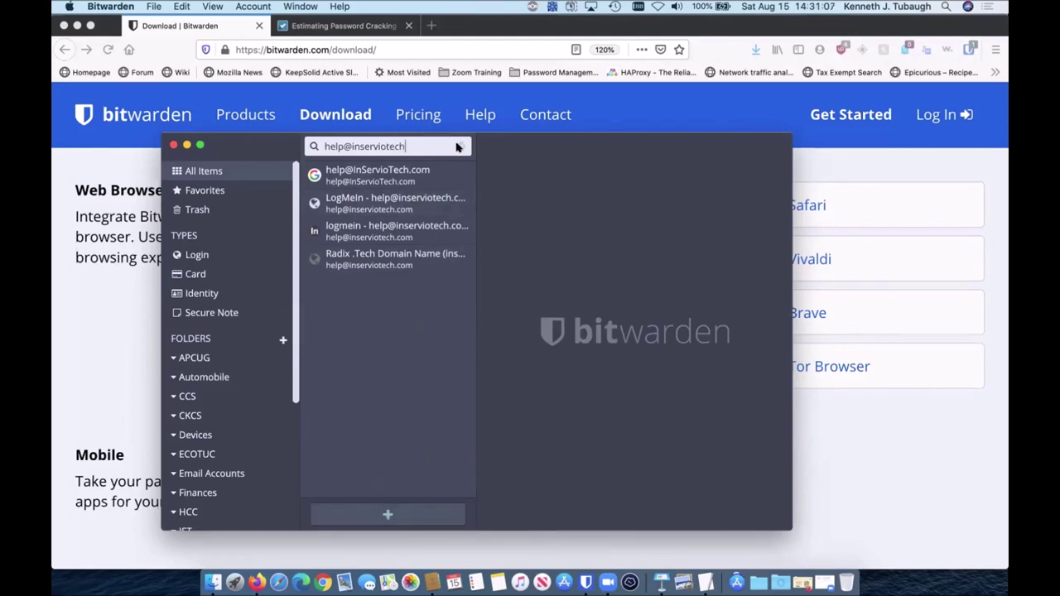
# Step: Search the vault for the help login, clear the search, and return to Firefox
pyautogui.click(456, 146)
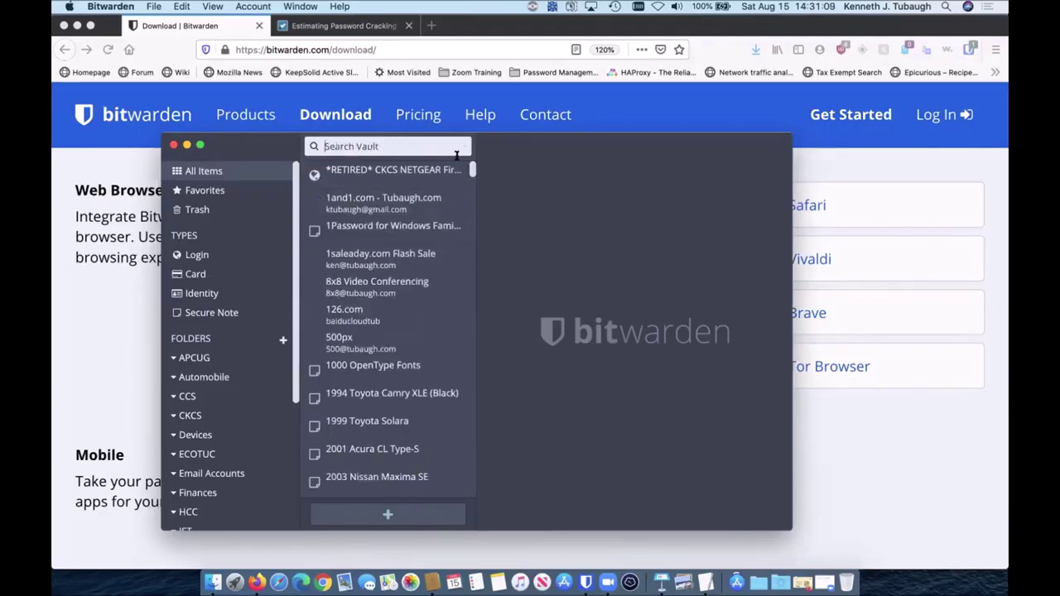
pyautogui.click(113, 347)
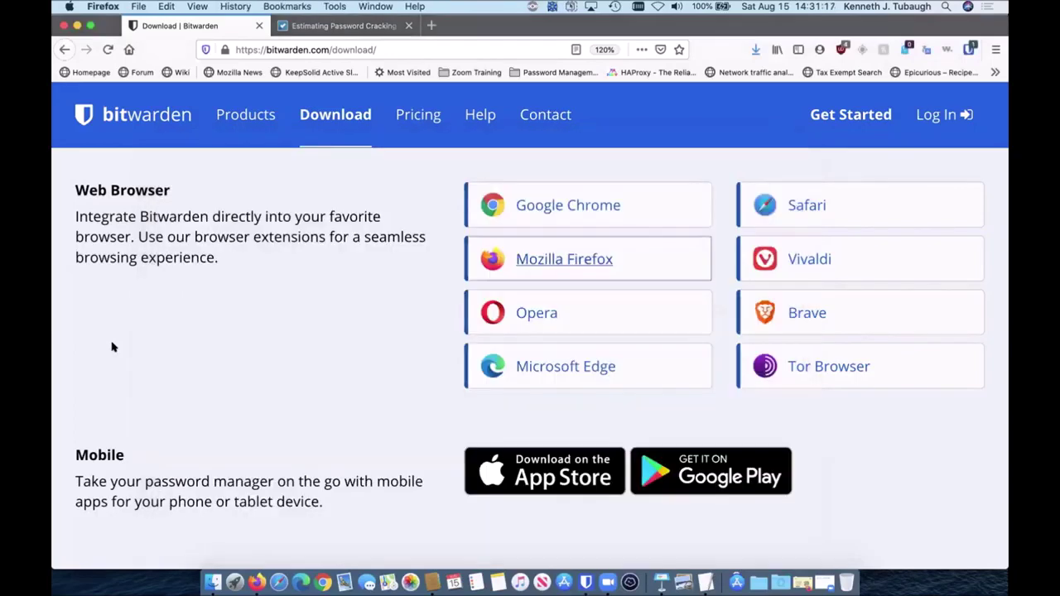
# Step: Open appleid.apple.com in a new tab and zoom the page to 133%
pyautogui.press('super+t')
pyautogui.write('appleid.apple.com/#!&page=signin')
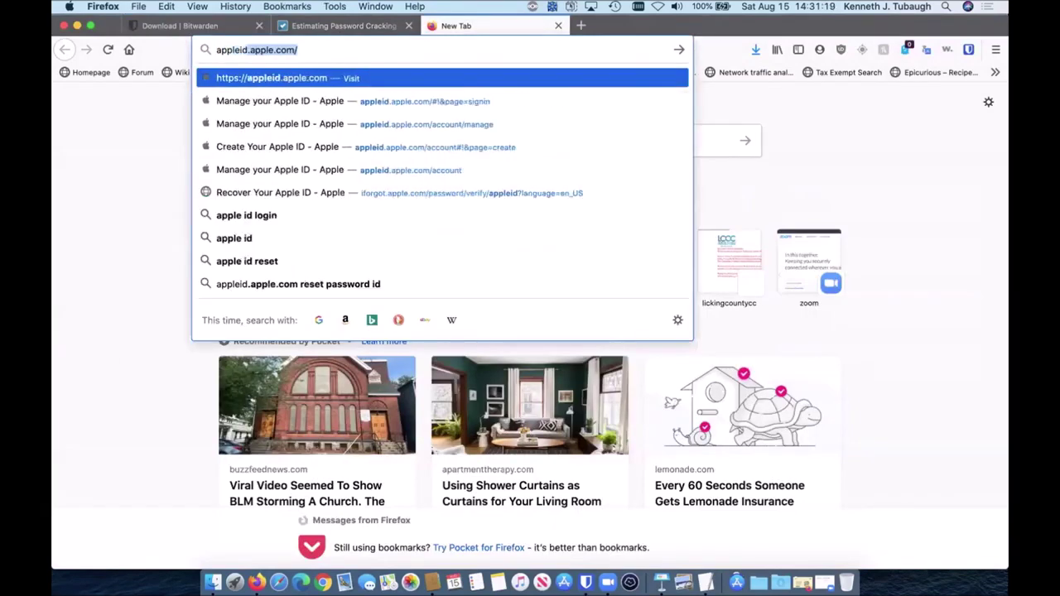
pyautogui.press('Return')
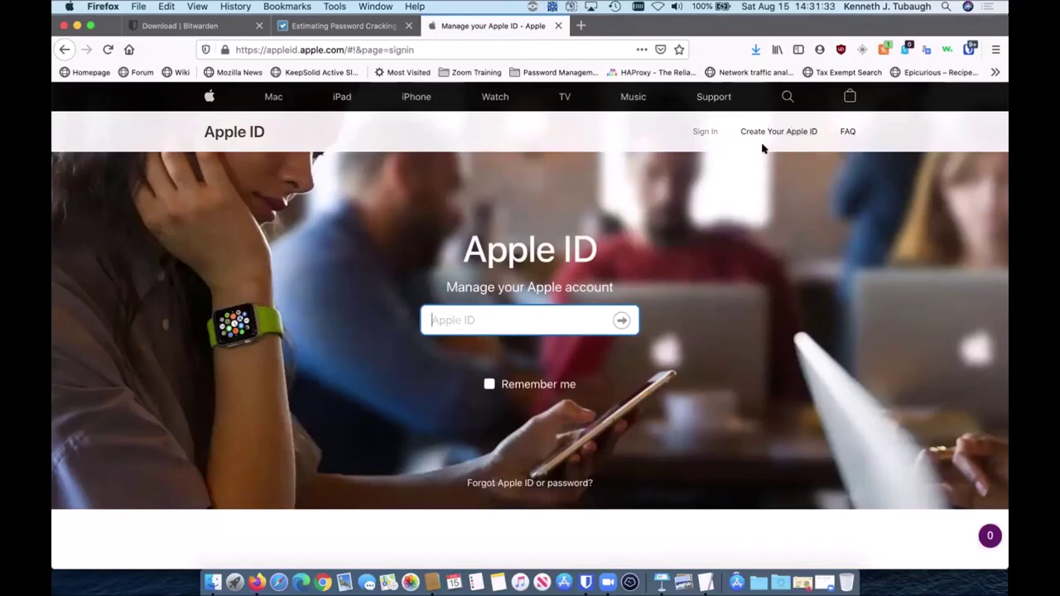
pyautogui.press('super+equal')
pyautogui.press('super+equal')
pyautogui.press('super+equal')
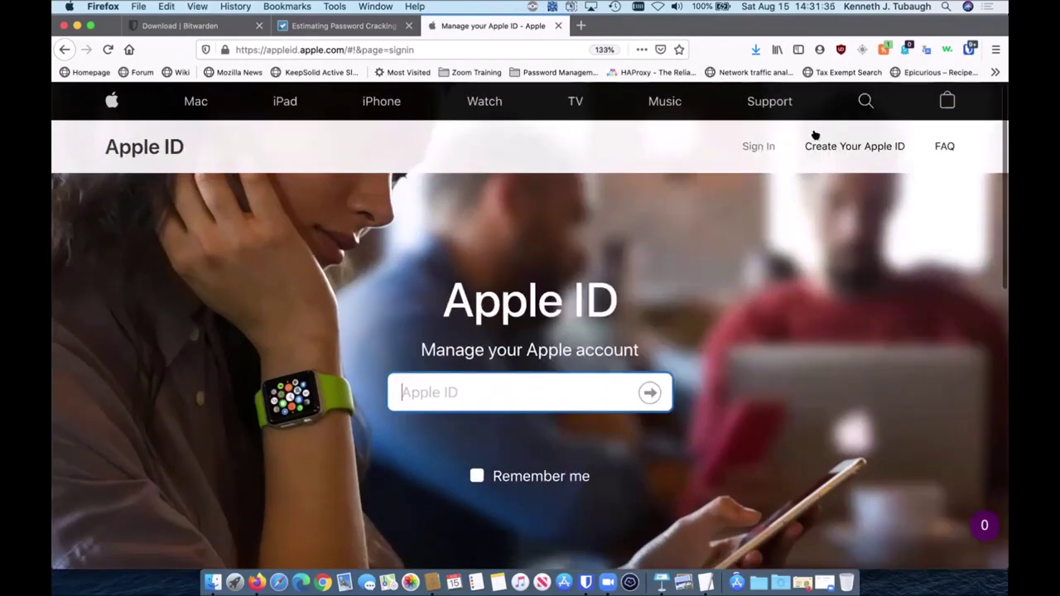
# Step: Start a new Apple ID and enter the account holder's first and last name
pyautogui.click(860, 147)
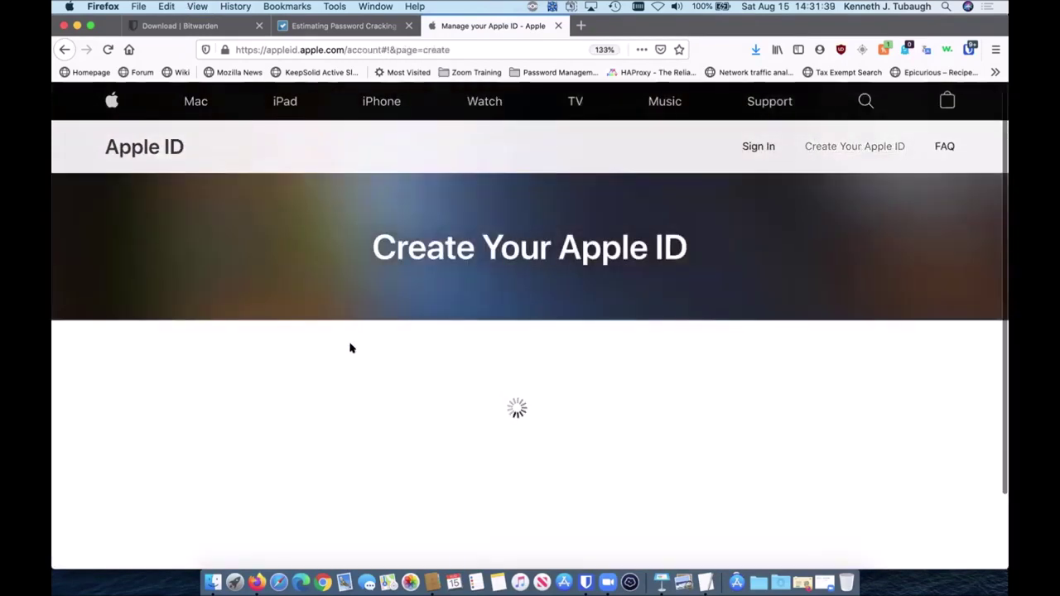
pyautogui.click(395, 402)
pyautogui.press('Tab')
# Step: Enter birthday 01/01/1940 and the new Apple ID e-mail address, then scroll to Password
pyautogui.scroll(-5, 395, 414)
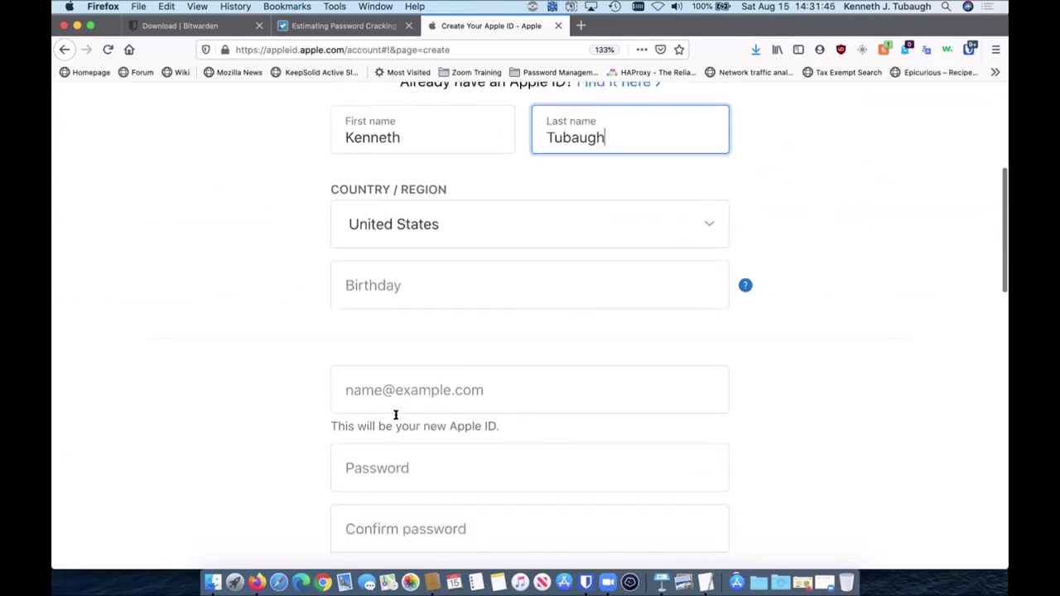
pyautogui.click(355, 285)
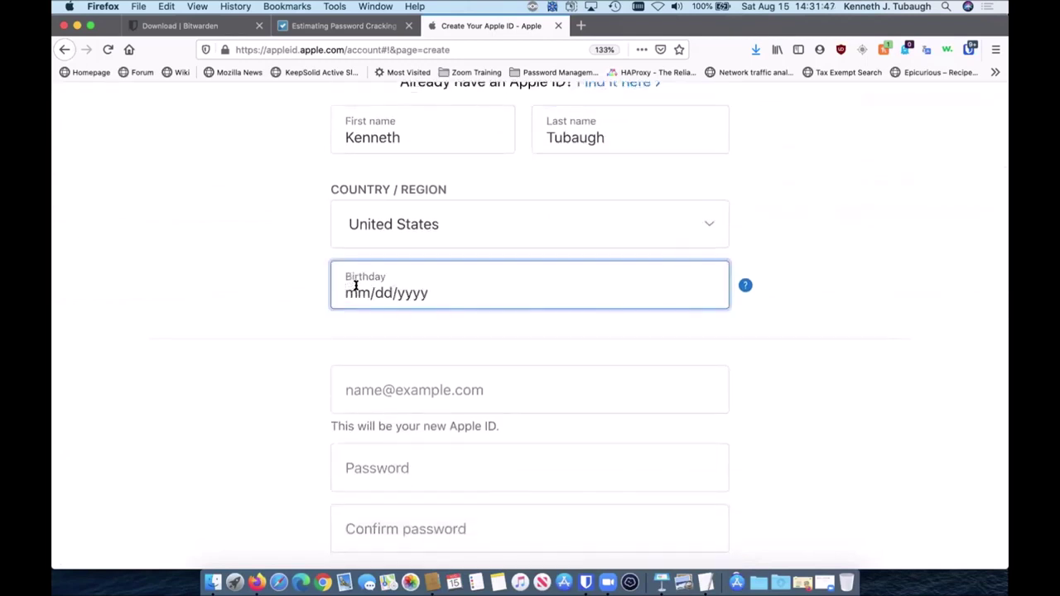
pyautogui.write('12/')
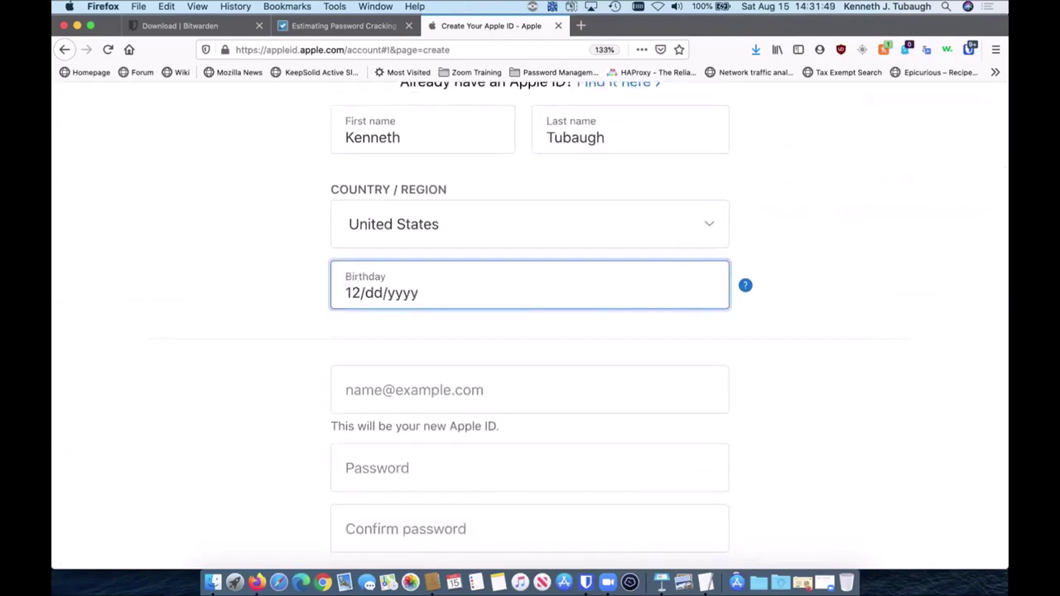
pyautogui.press('BackSpace')
pyautogui.write('01/01/1940')
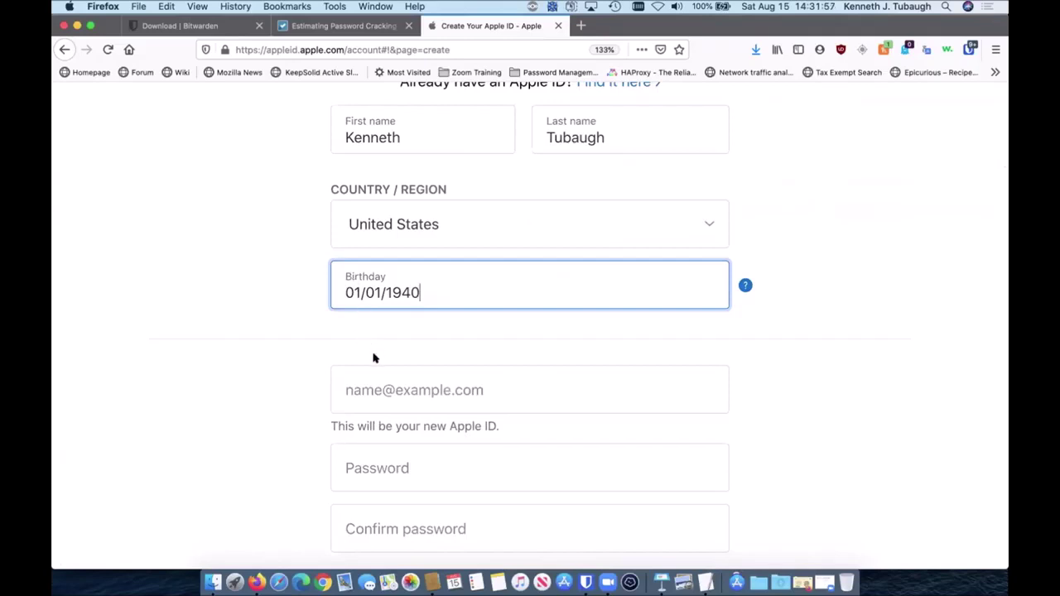
pyautogui.click(355, 386)
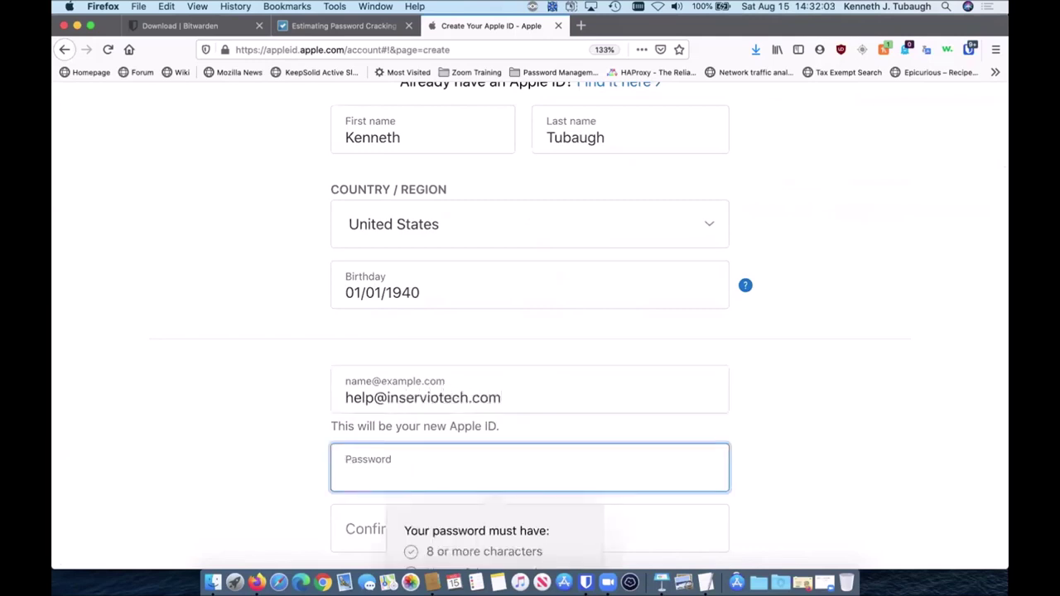
pyautogui.scroll(-3, 765, 455)
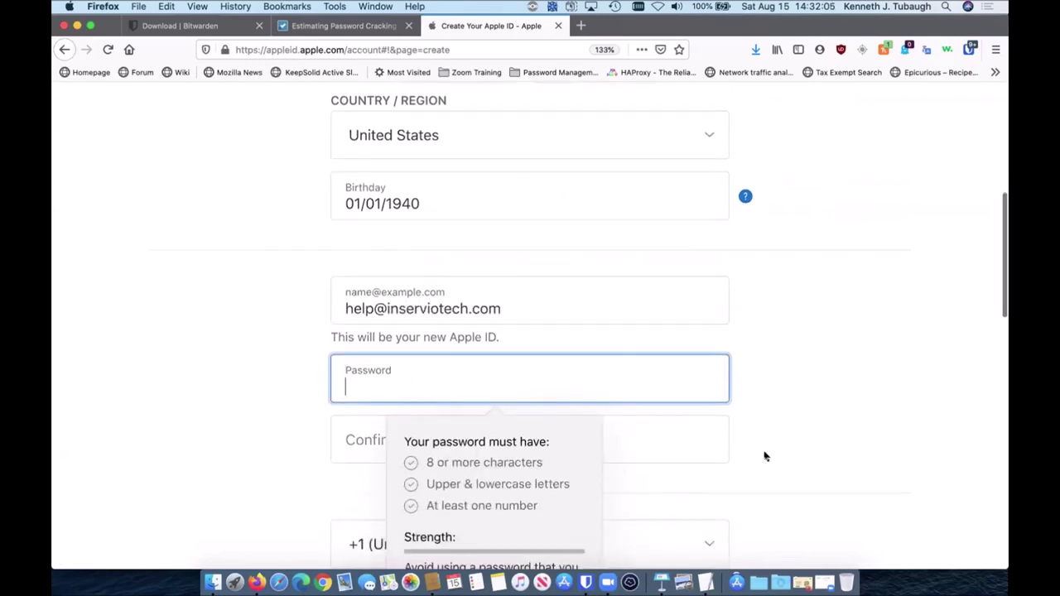
pyautogui.scroll(-1, 764, 454)
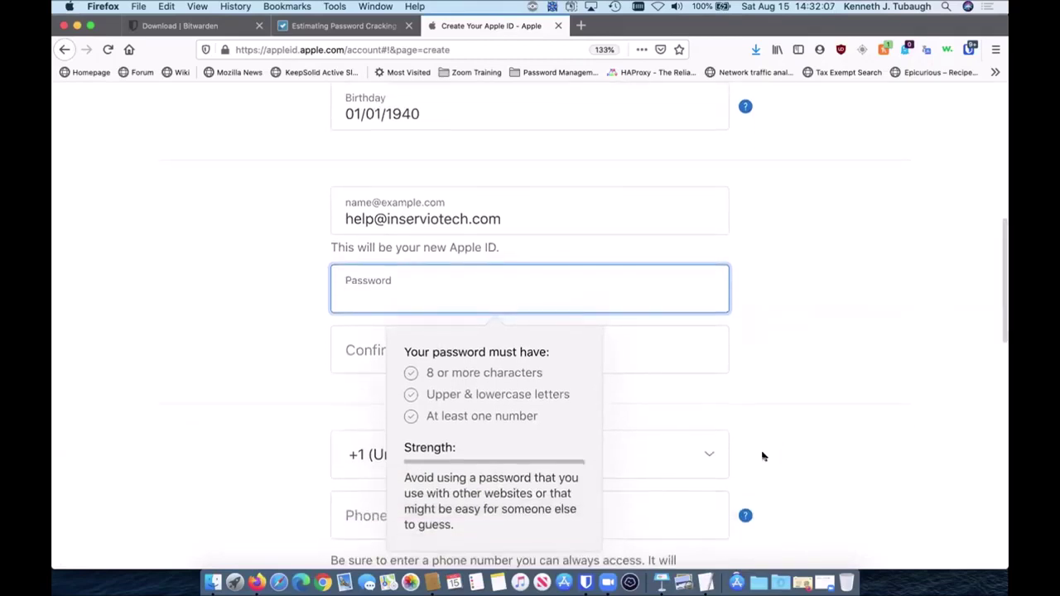
# Step: Change the Bitwarden generator length from 60 to 12 and copy the generated password
pyautogui.click(967, 49)
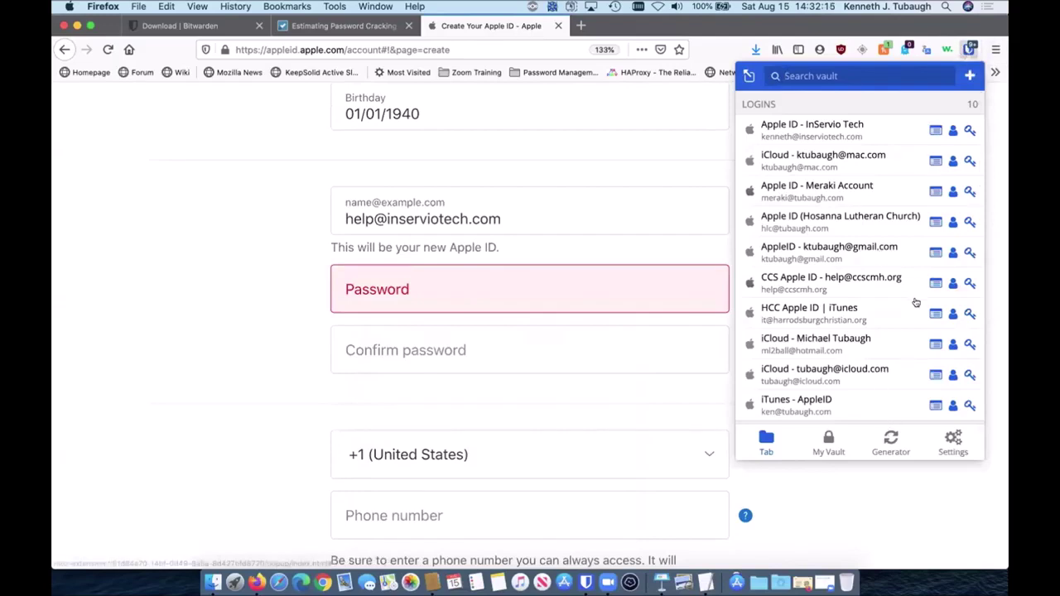
pyautogui.click(885, 447)
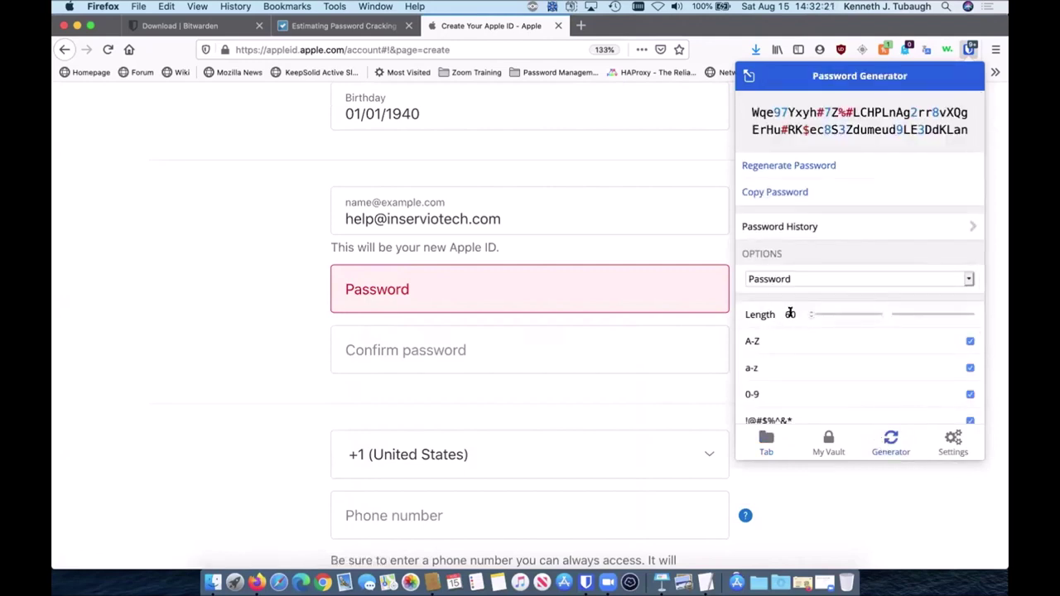
pyautogui.doubleClick(790, 313)
pyautogui.write('12')
pyautogui.scroll(-3, 863, 360)
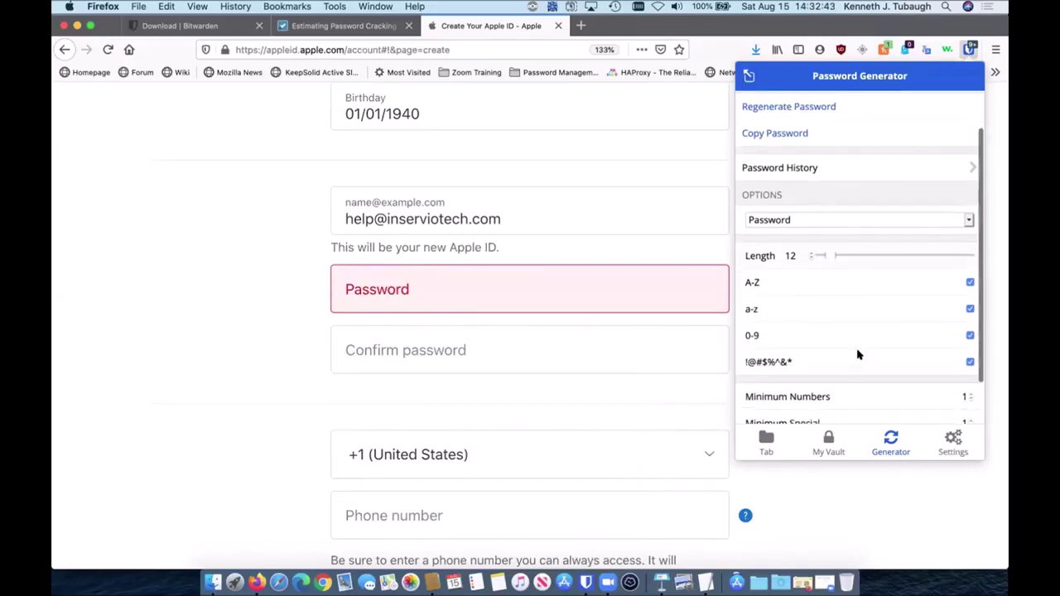
pyautogui.scroll(-2, 842, 317)
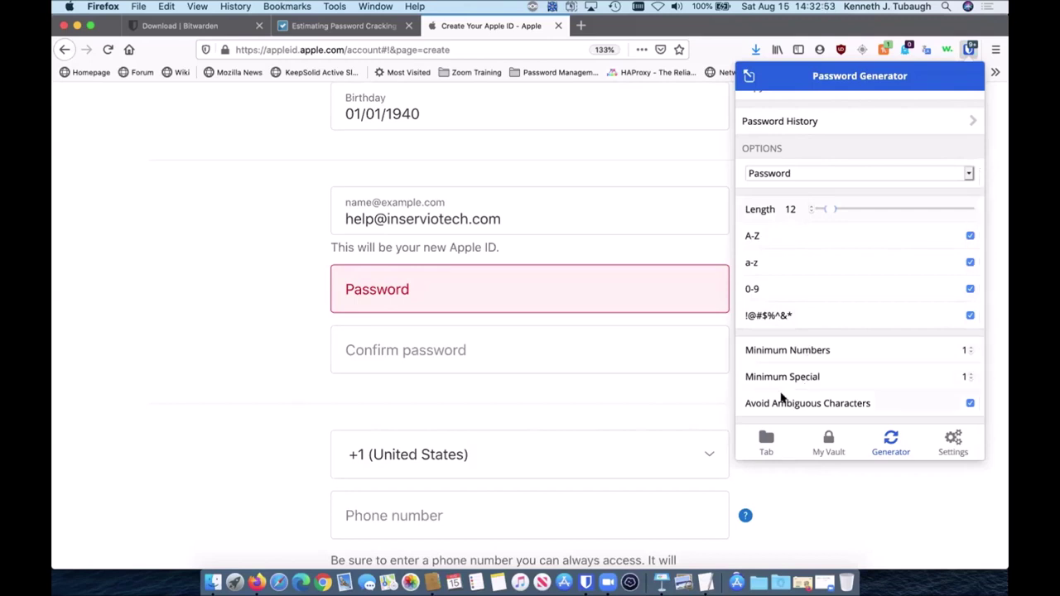
pyautogui.scroll(3, 804, 314)
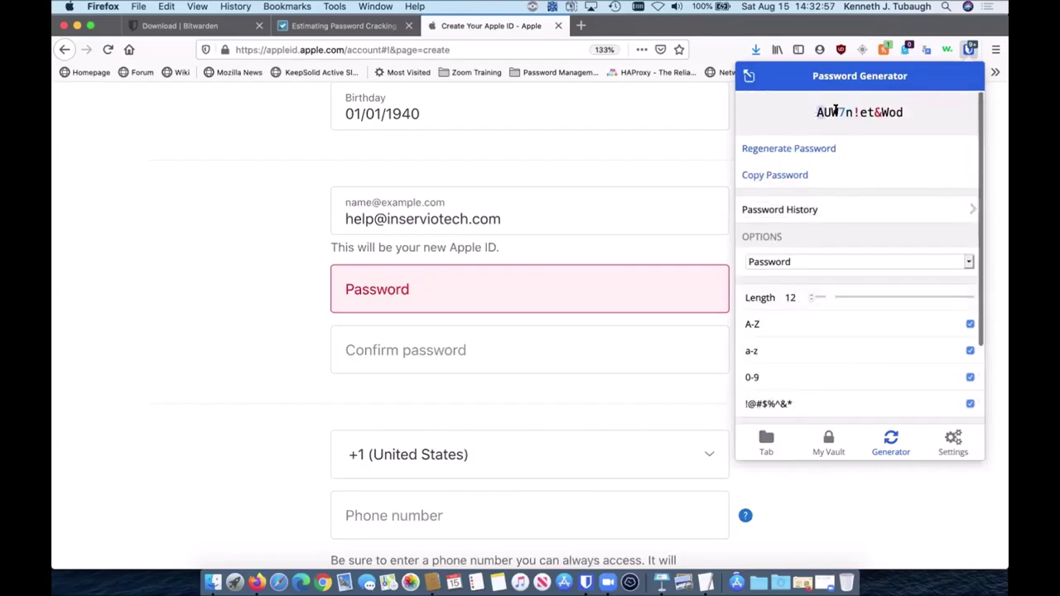
pyautogui.moveTo(814, 114); pyautogui.dragTo(916, 113)
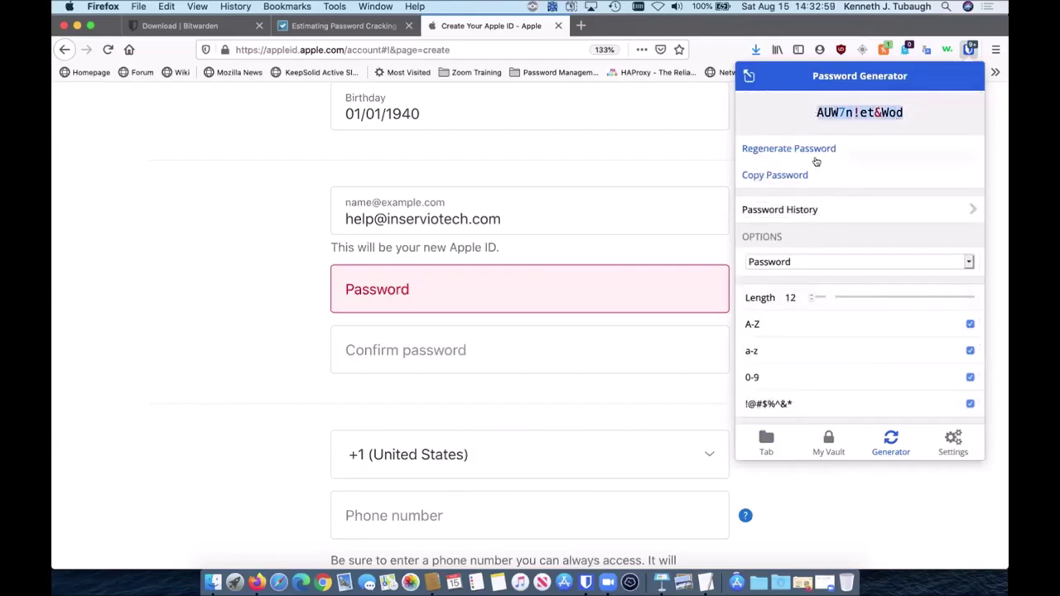
pyautogui.click(773, 175)
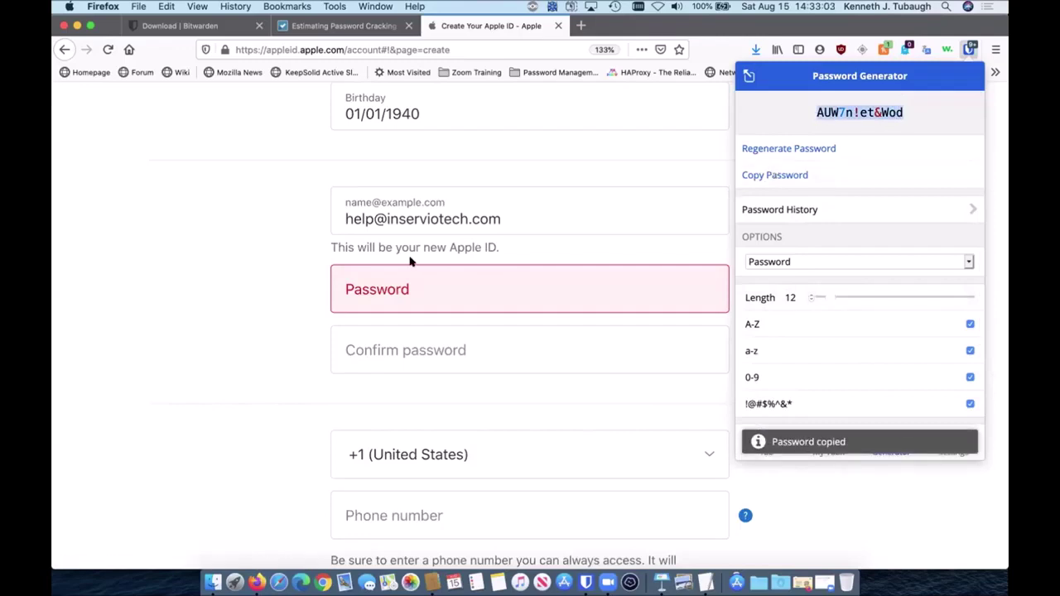
# Step: Paste the generated password into both the Password and Confirm password fields
pyautogui.click(365, 291)
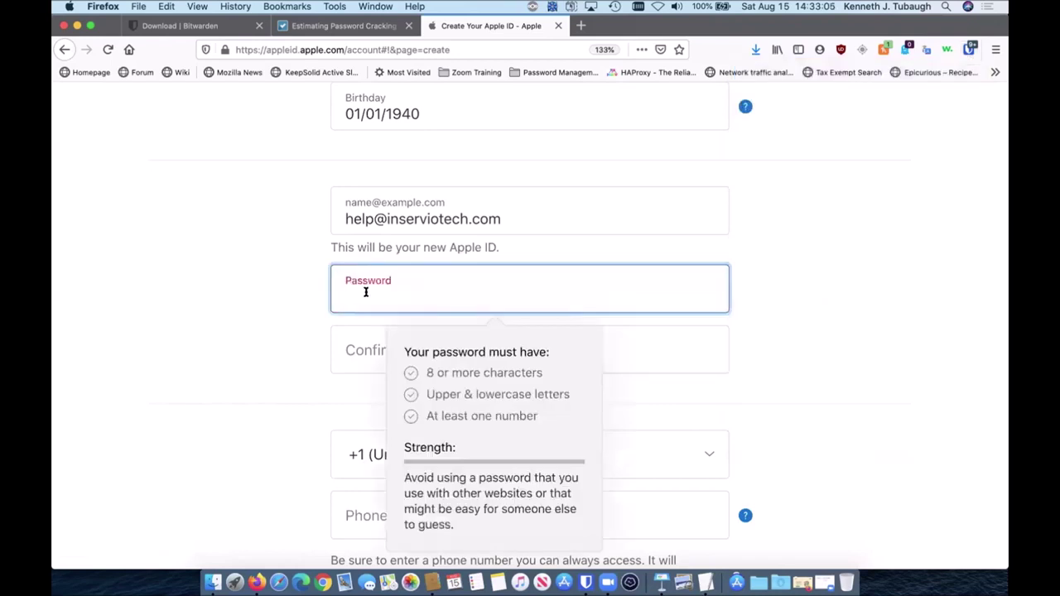
pyautogui.rightClick(365, 292)
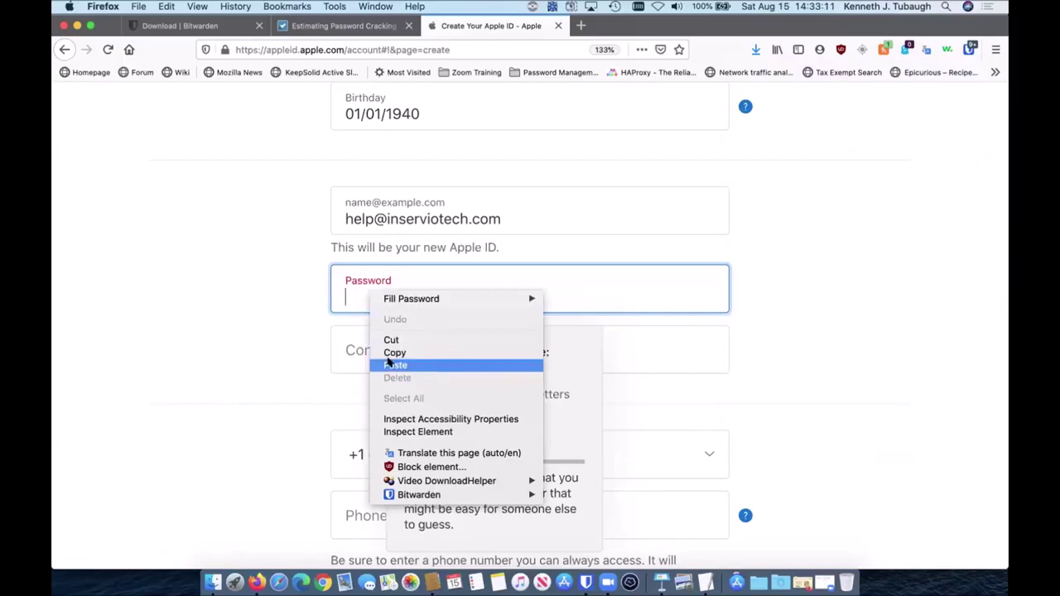
pyautogui.click(390, 364)
pyautogui.click(362, 343)
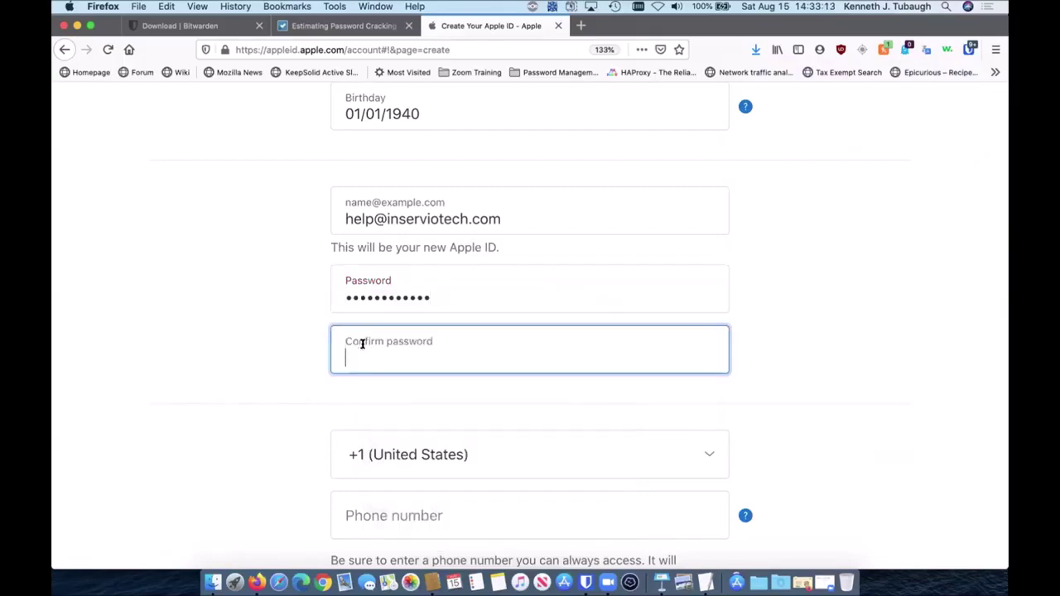
pyautogui.press('super+v')
pyautogui.scroll(-1, 251, 360)
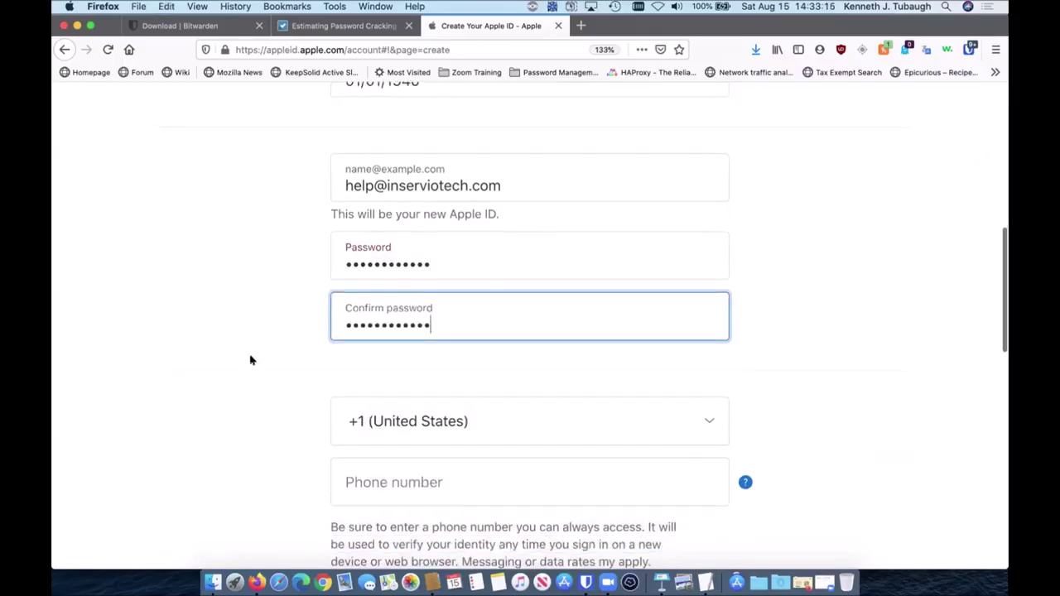
pyautogui.click(442, 258)
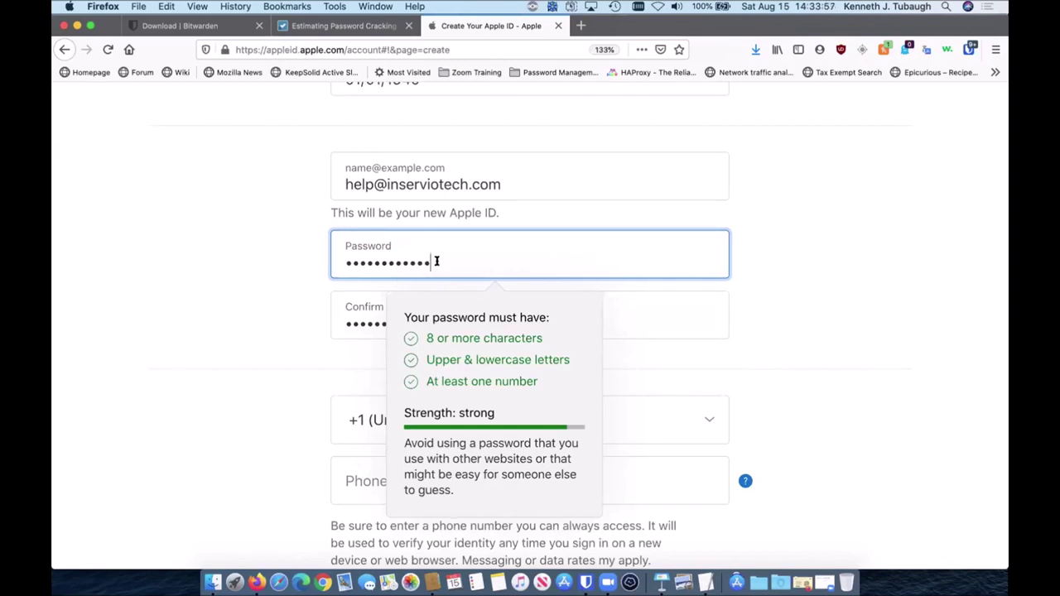
# Step: Try a 64-character password, see it rejected beyond 63 characters, then clear and trim the field
pyautogui.press('BackSpace')
pyautogui.press('BackSpace')
pyautogui.press('BackSpace')
pyautogui.press('BackSpace')
pyautogui.press('BackSpace')
pyautogui.press('BackSpace')
pyautogui.press('BackSpace')
pyautogui.press('BackSpace')
pyautogui.press('BackSpace')
pyautogui.press('BackSpace')
pyautogui.press('BackSpace')
pyautogui.press('BackSpace')
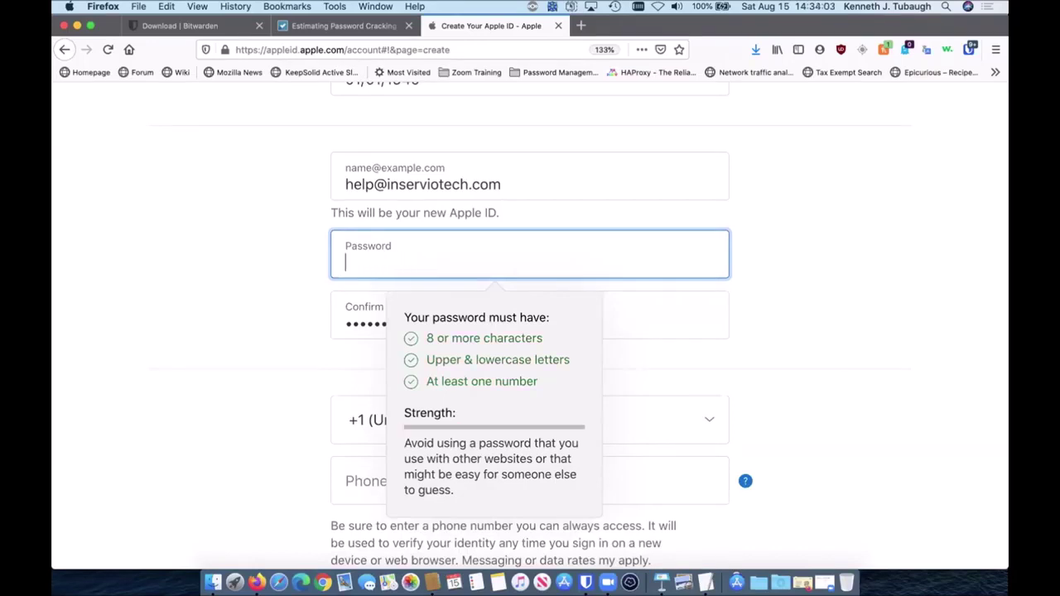
pyautogui.write('****************************************************************')
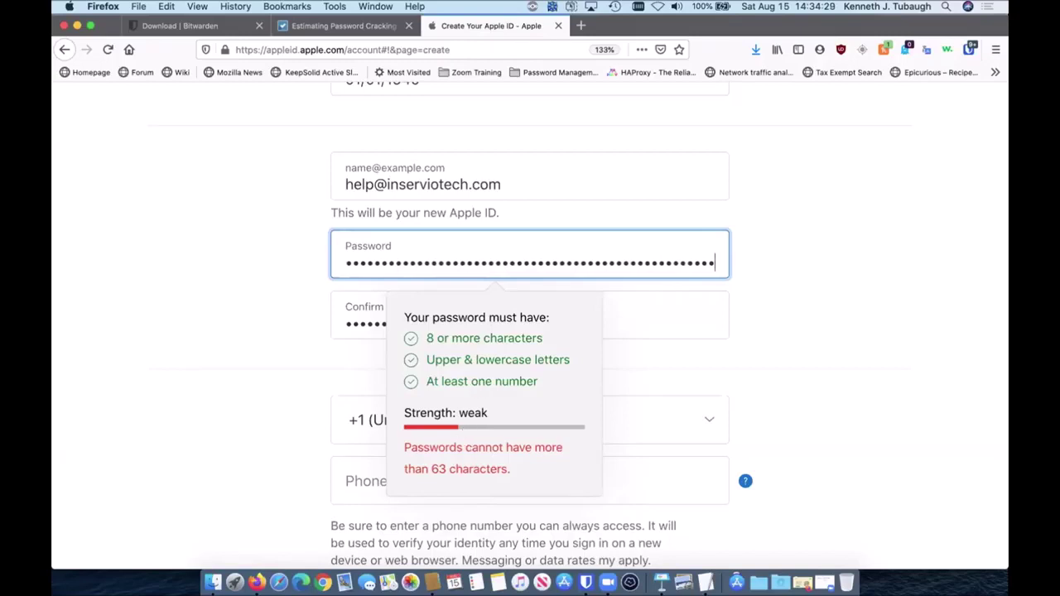
pyautogui.press('super+v')
pyautogui.press('super+a')
pyautogui.press('BackSpace')
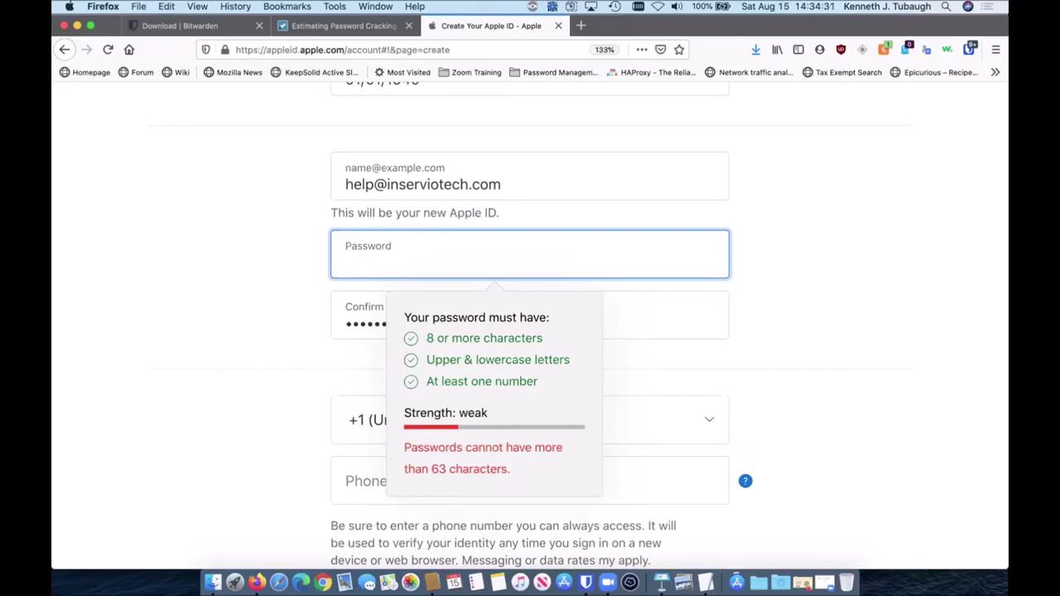
pyautogui.press('super+v')
pyautogui.press('BackSpace')
pyautogui.press('BackSpace')
pyautogui.press('BackSpace')
pyautogui.press('BackSpace')
pyautogui.press('BackSpace')
pyautogui.press('BackSpace')
pyautogui.press('BackSpace')
pyautogui.press('BackSpace')
pyautogui.press('BackSpace')
pyautogui.press('BackSpace')
pyautogui.press('BackSpace')
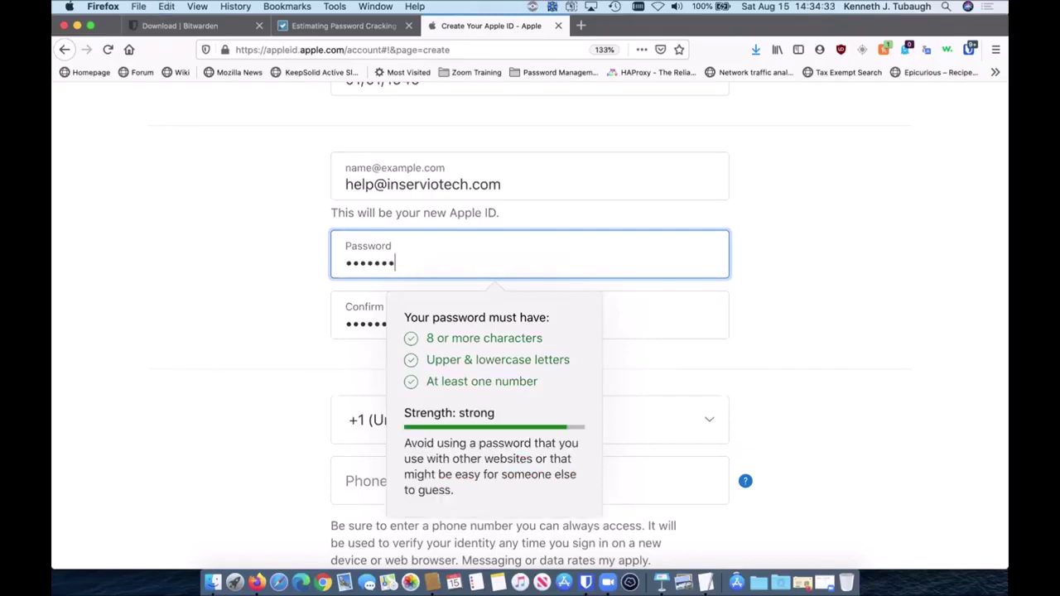
pyautogui.press('BackSpace')
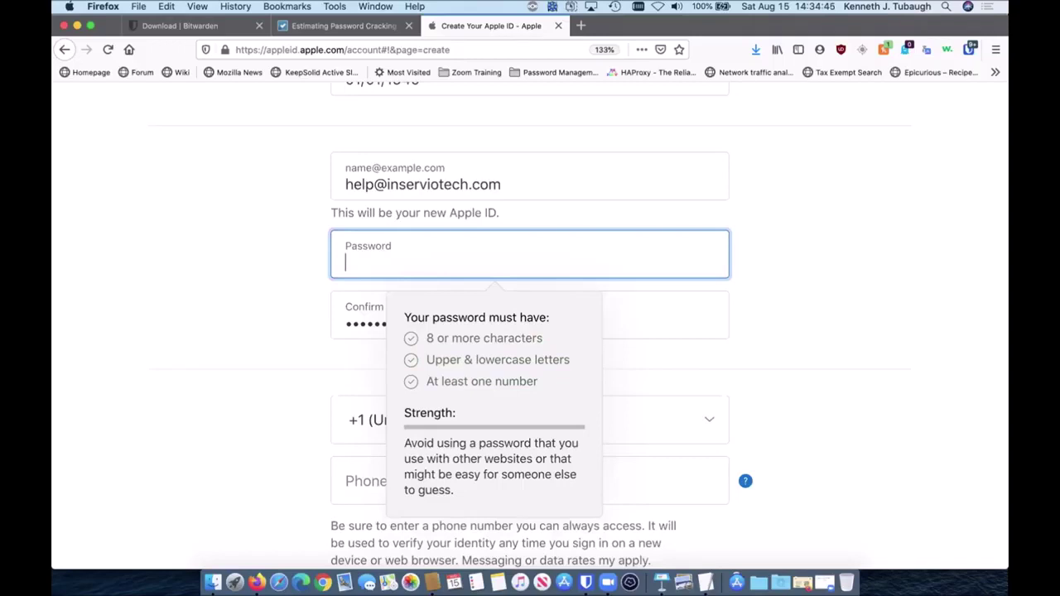
# Step: Enter the verification phone number and scroll down to the captcha section
pyautogui.click(265, 383)
pyautogui.scroll(-3, 265, 384)
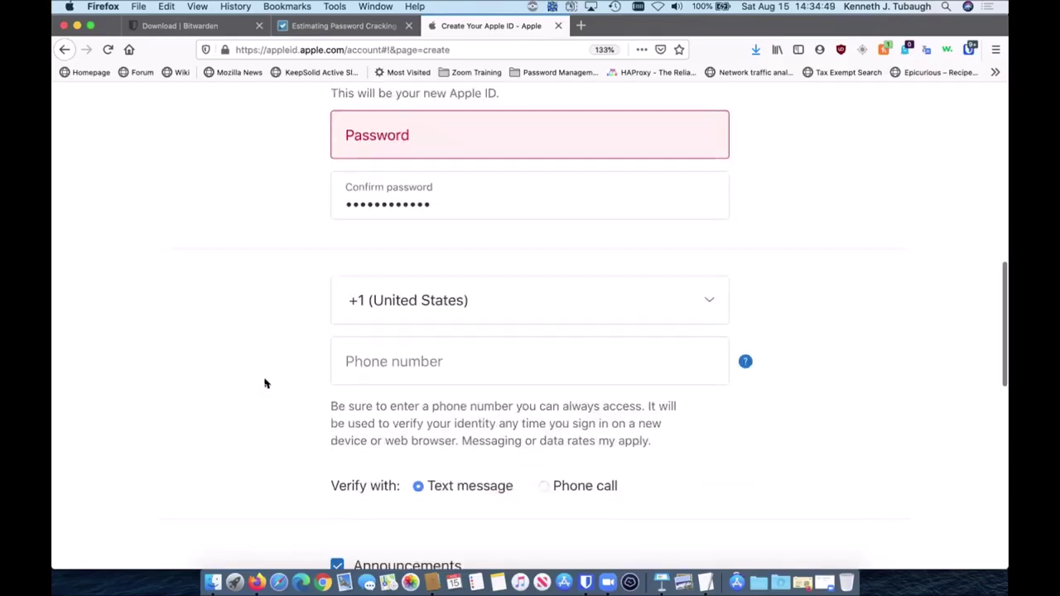
pyautogui.click(365, 377)
pyautogui.write('614')
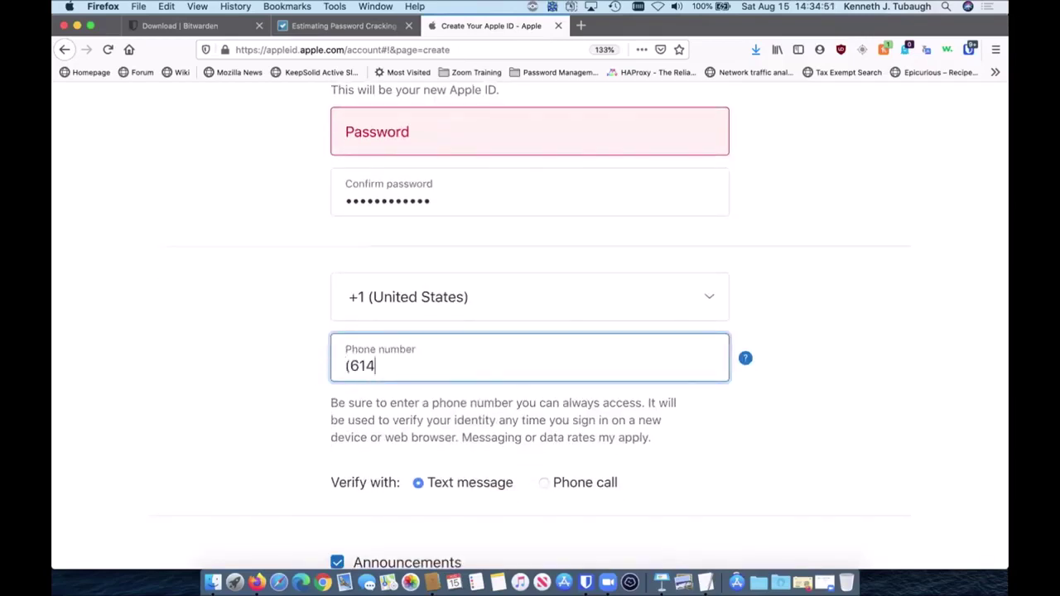
pyautogui.write(') 555-5555')
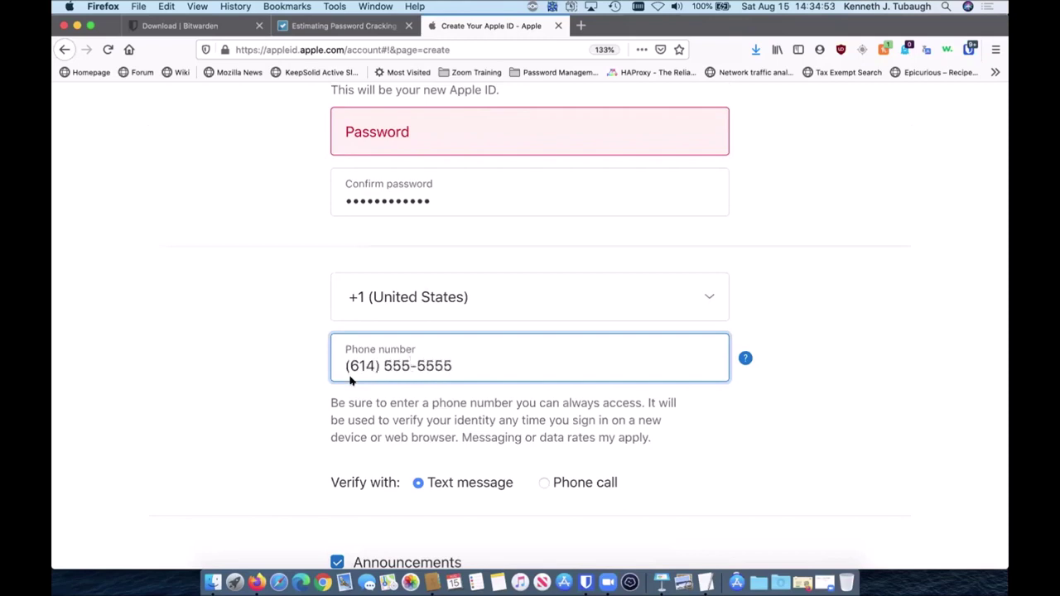
pyautogui.scroll(-4, 259, 390)
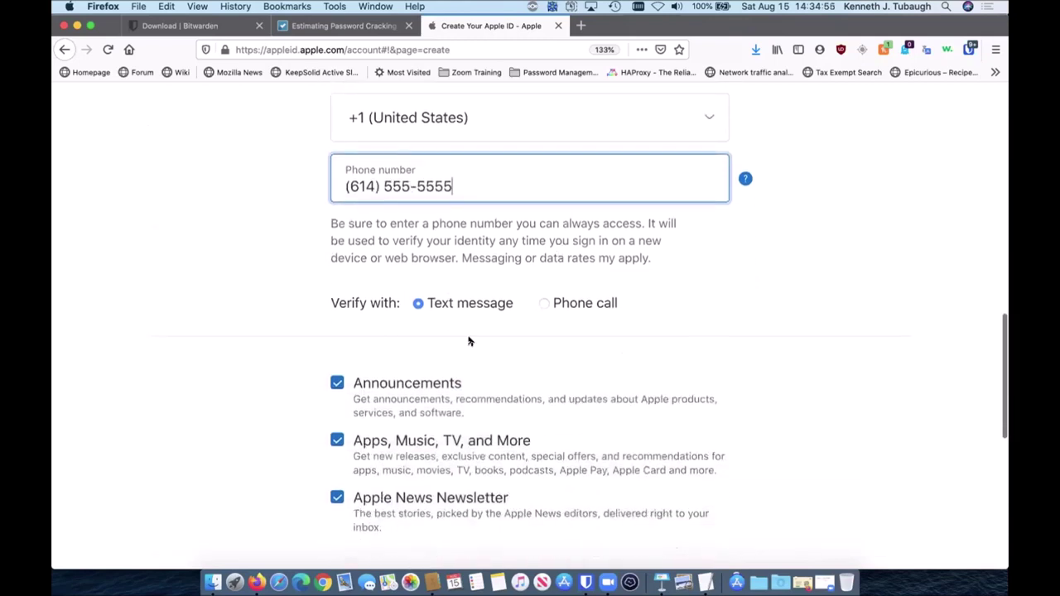
pyautogui.scroll(-7, 480, 335)
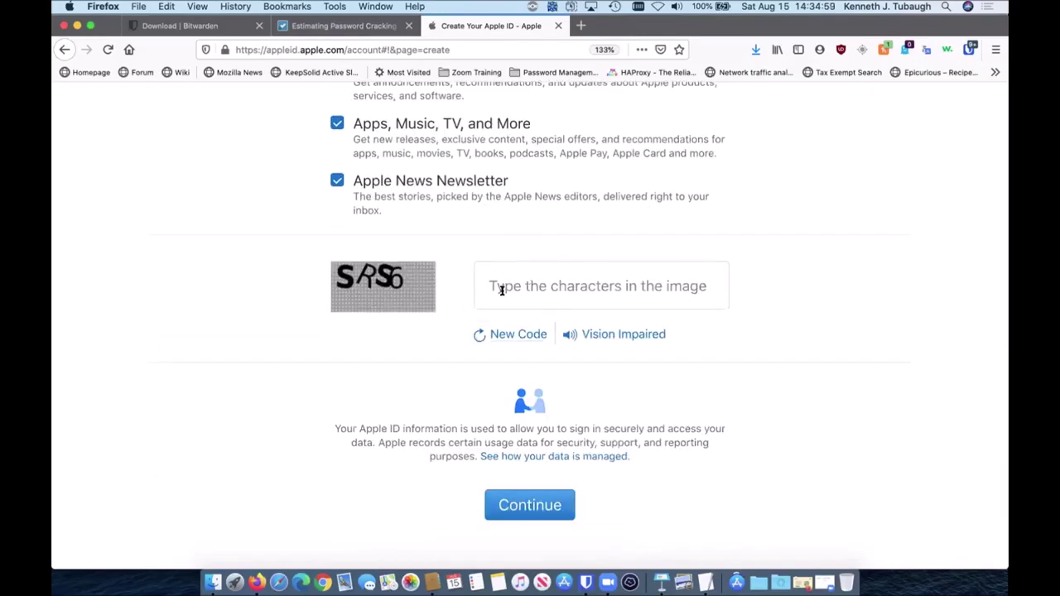
pyautogui.scroll(4, 288, 400)
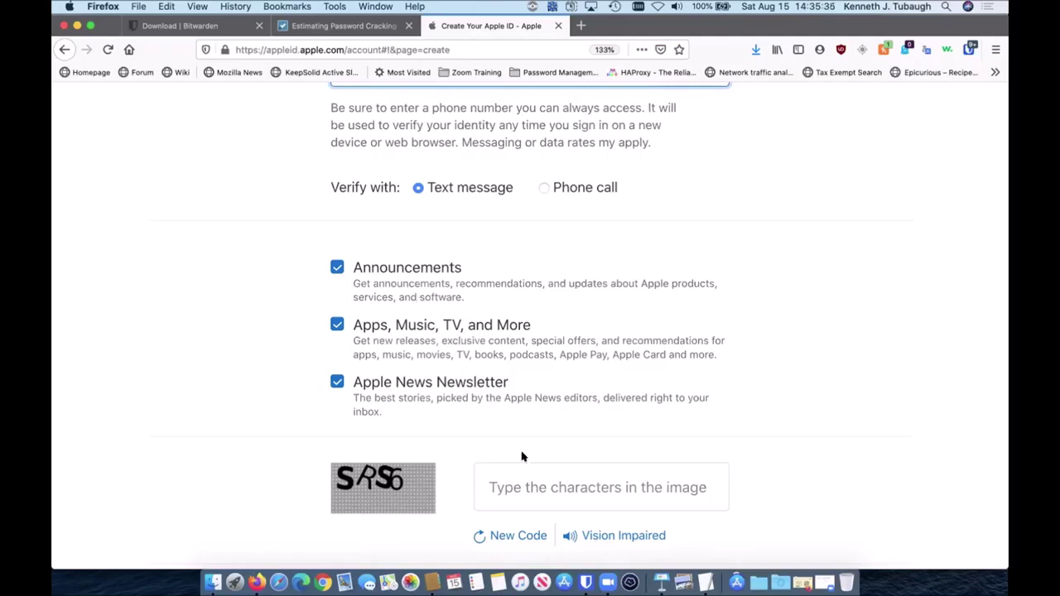
# Step: Add a Bitwarden desktop login named 'Apple ID' plus the account e-mail, capitalising its T
pyautogui.click(583, 575)
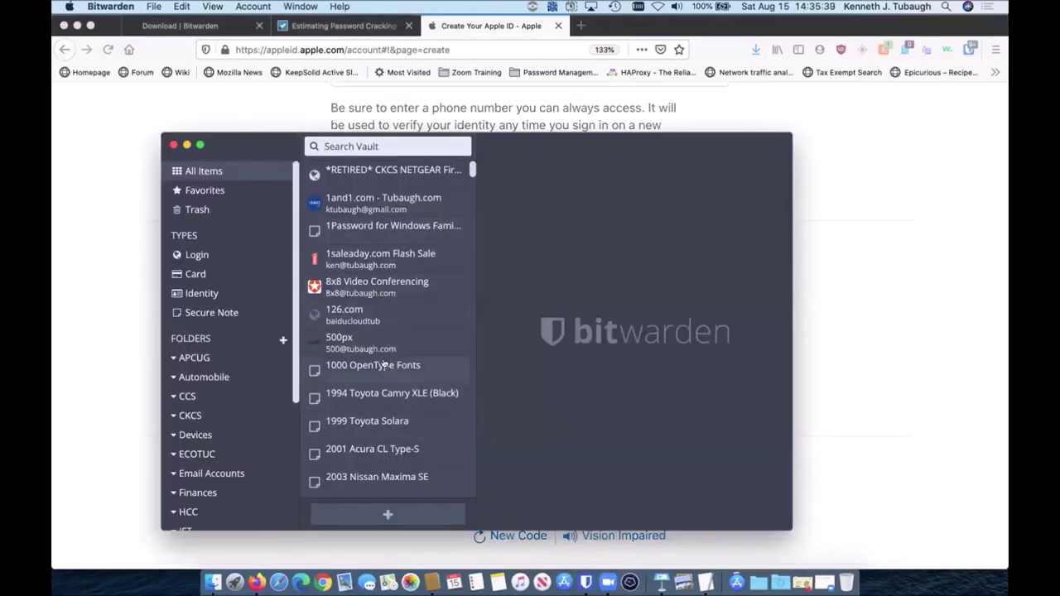
pyautogui.click(387, 514)
pyautogui.write('Apple ID (')
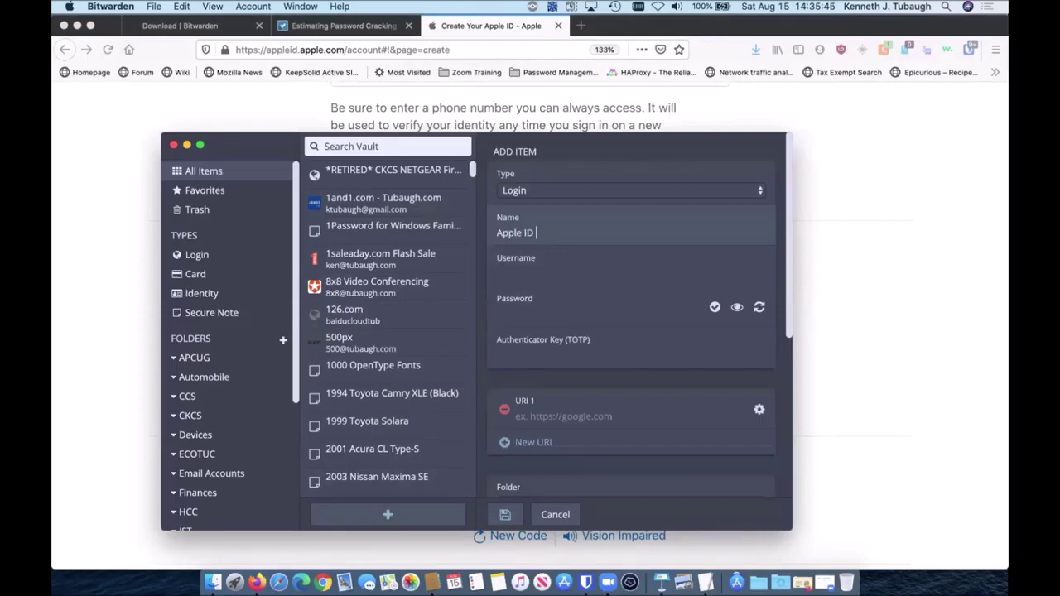
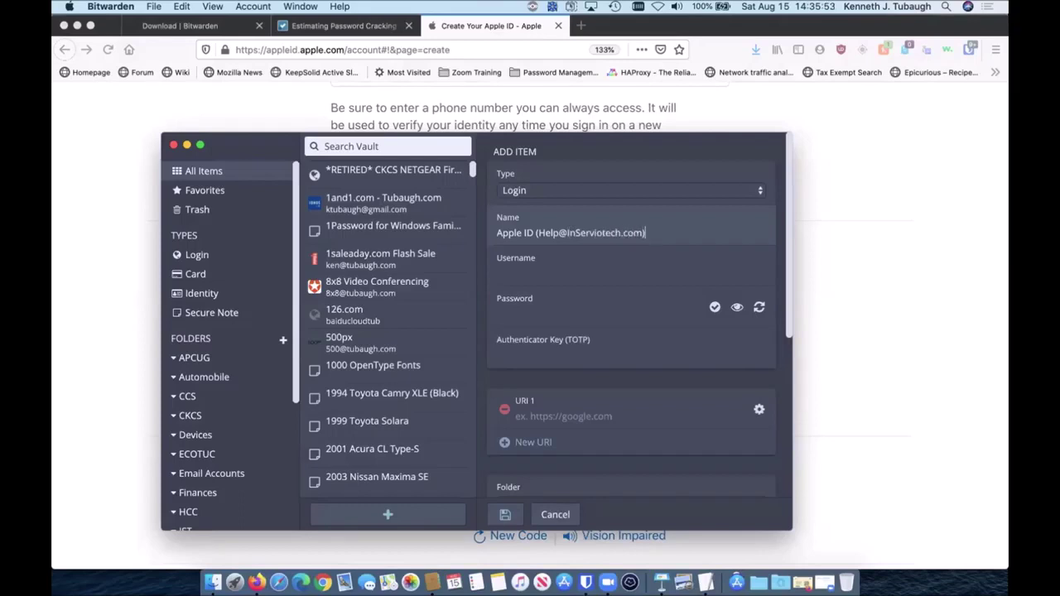
pyautogui.click(600, 233)
pyautogui.press('BackSpace')
pyautogui.write('T')
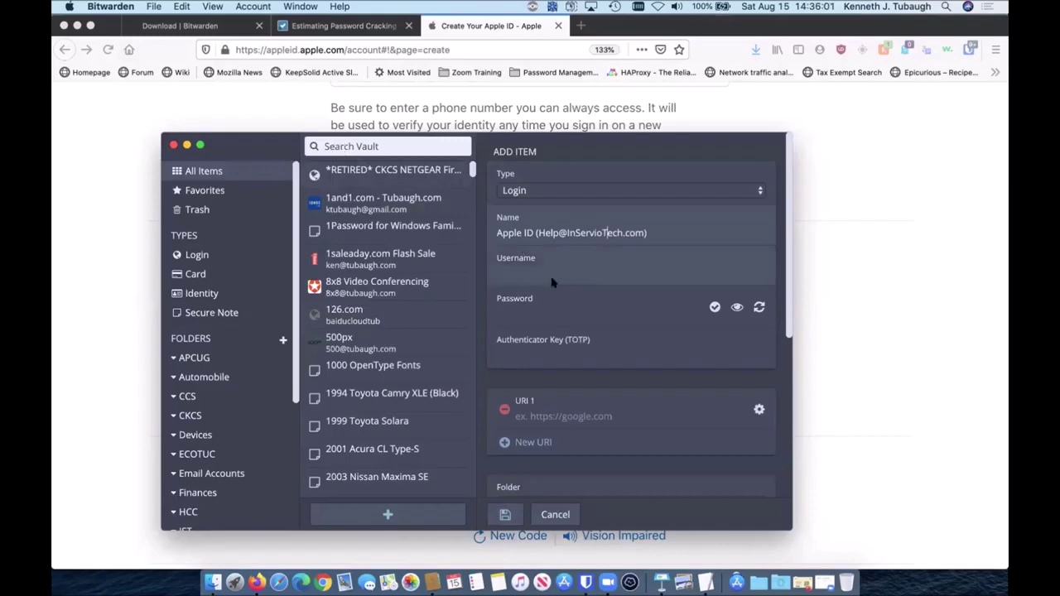
pyautogui.click(503, 269)
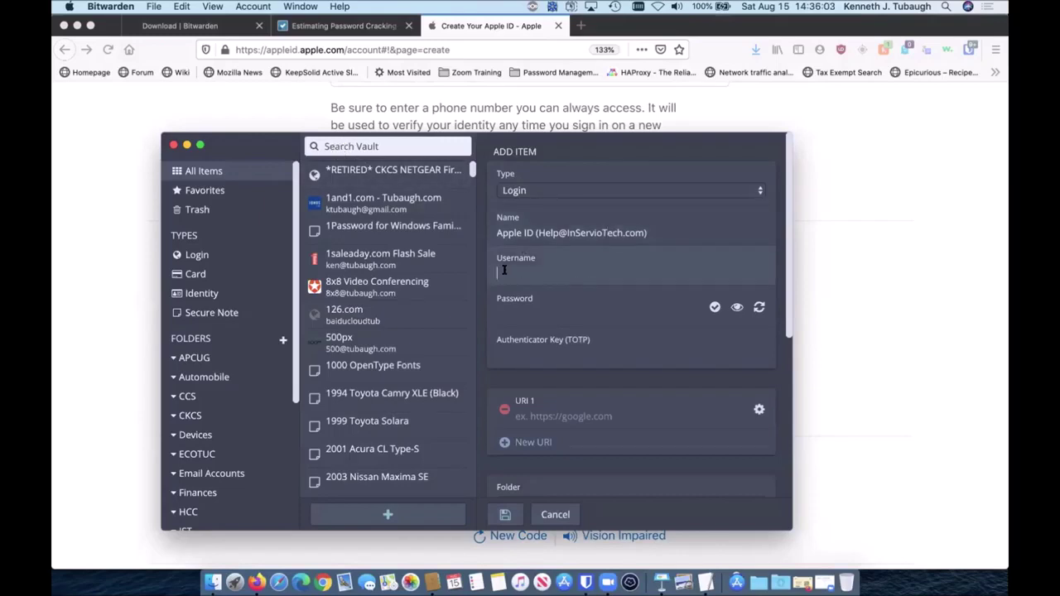